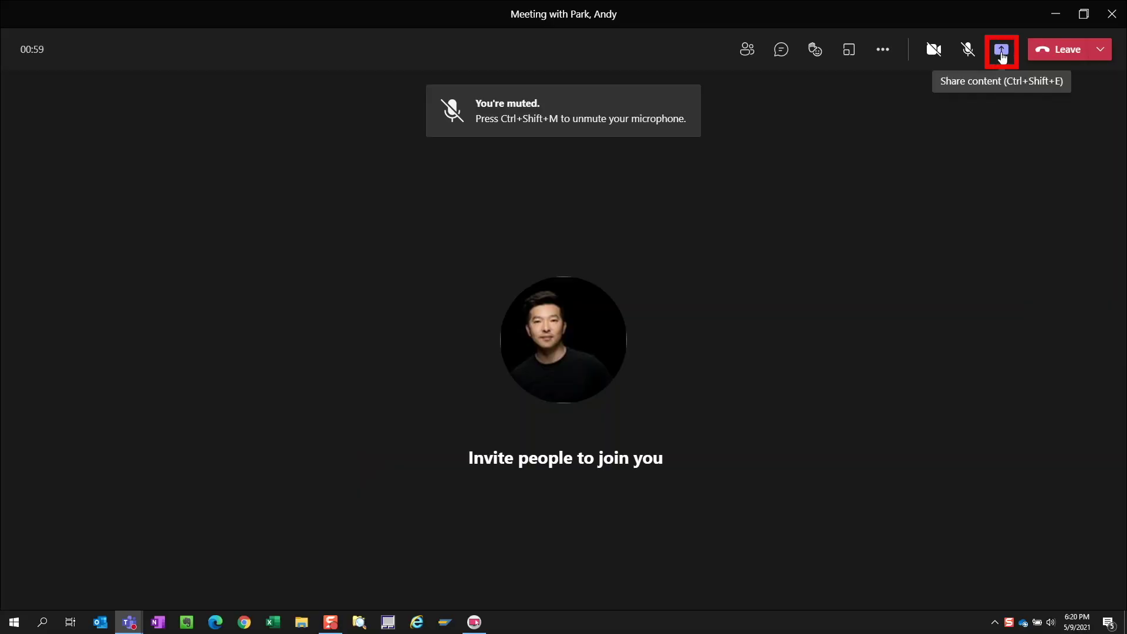
- Look through the meeting's PowerPoint sharing options, browse for a presentation, and view the files of the meeting chat
{"action": "left_click", "coordinate": [1001, 52]}
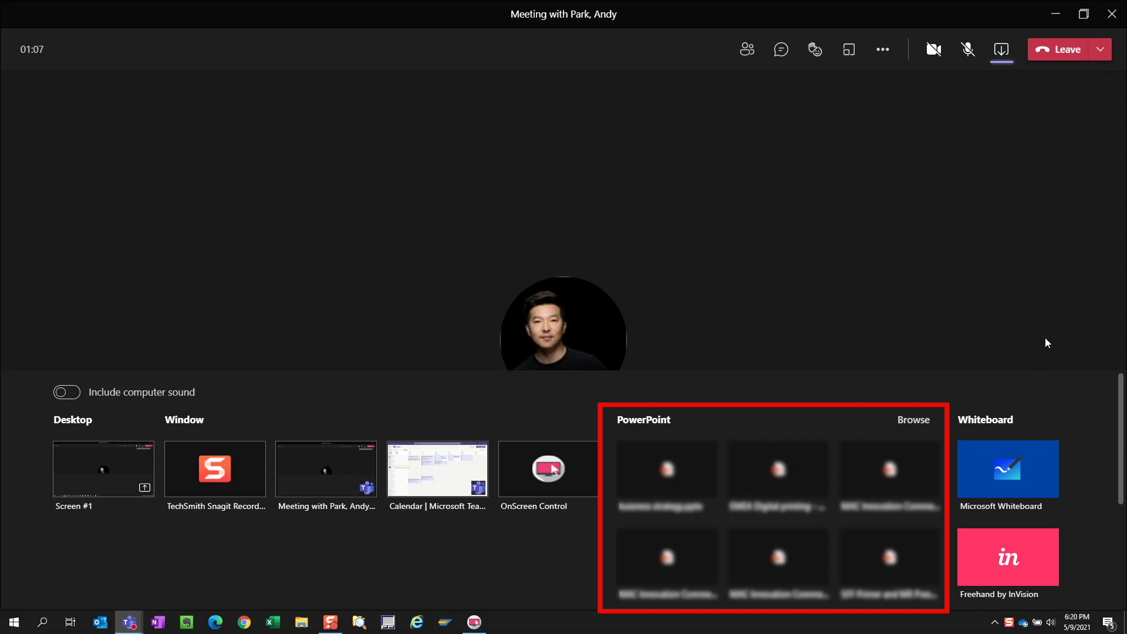
{"action": "scroll", "coordinate": [590, 491], "scroll_direction": "down", "scroll_amount": 3}
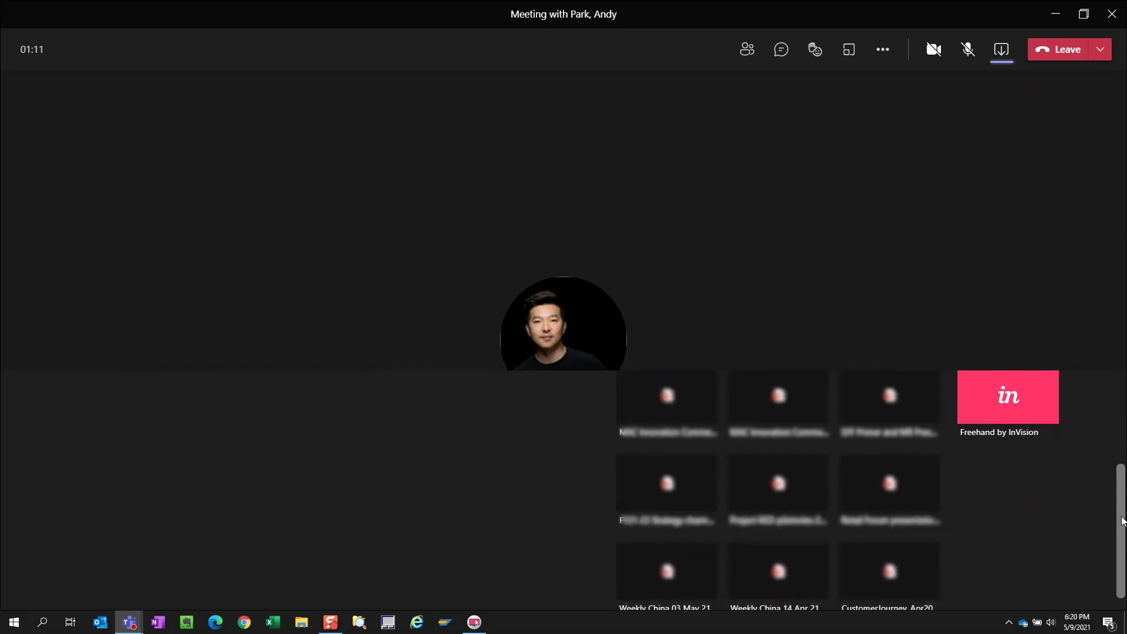
{"action": "left_click_drag", "start_coordinate": [1121, 521], "coordinate": [1115, 415]}
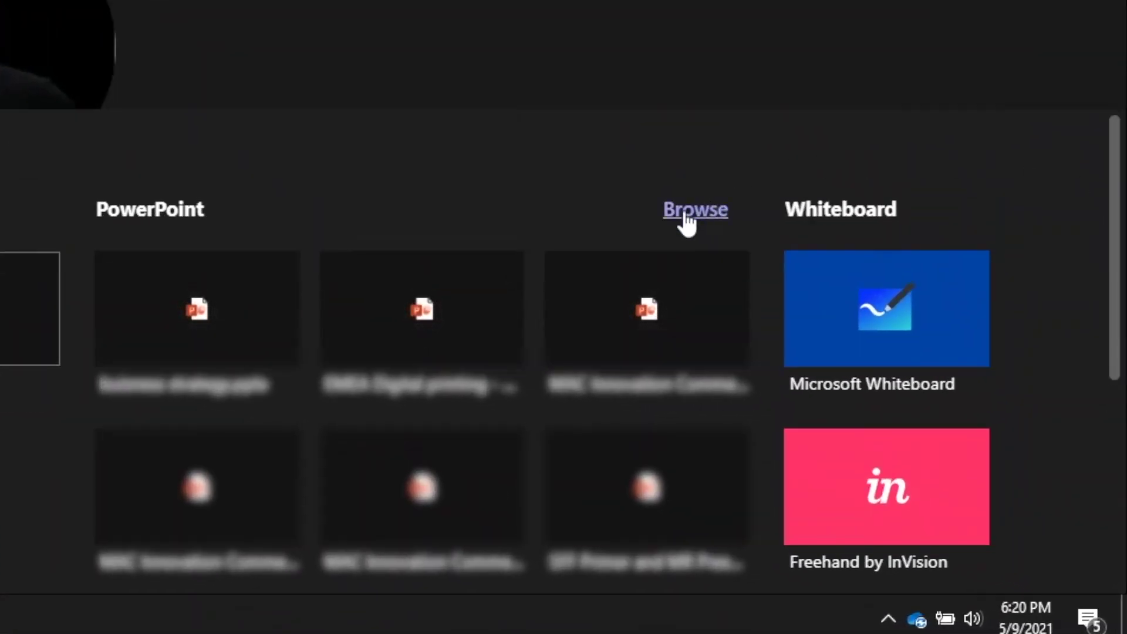
{"action": "left_click", "coordinate": [689, 213]}
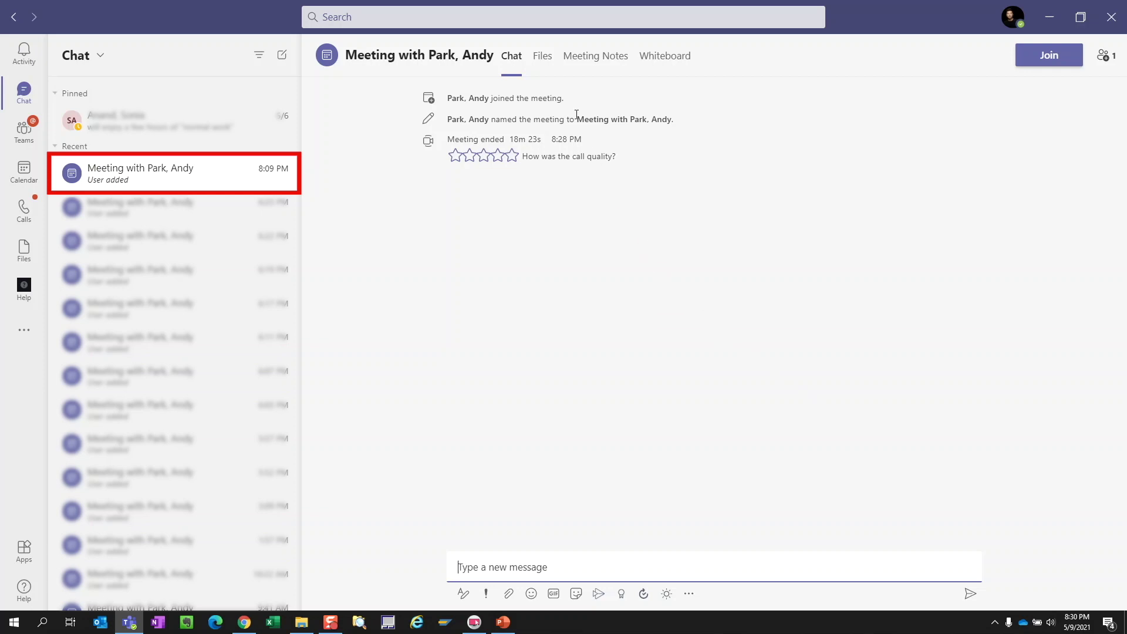
{"action": "left_click", "coordinate": [542, 56]}
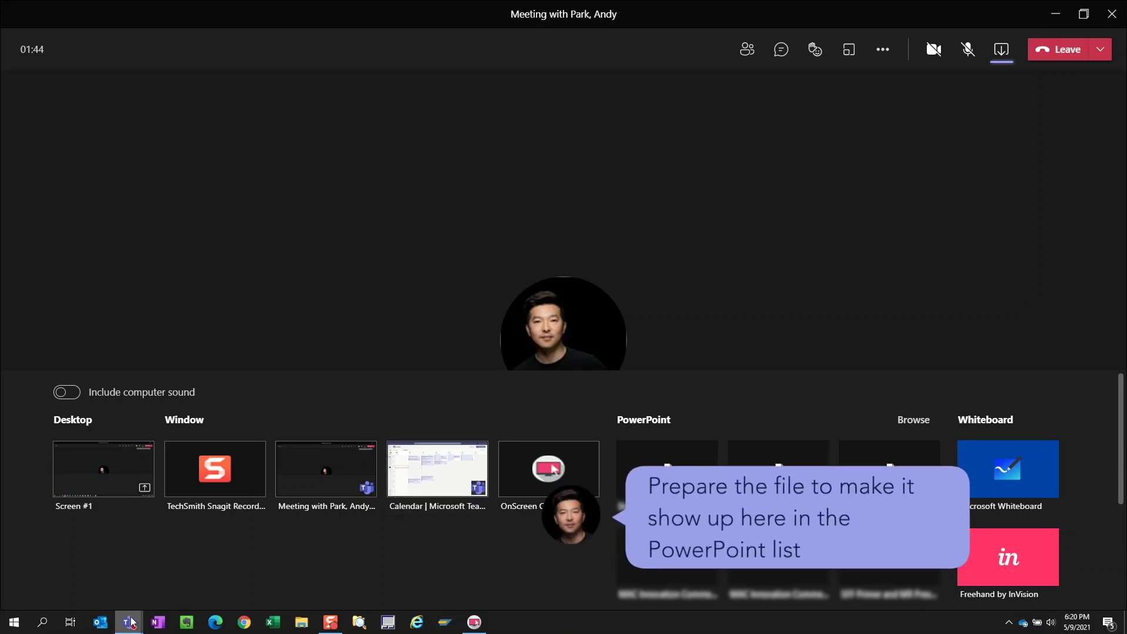
- Open Presentation sample.pptx from the Project A General channel's files in the main Teams window and close it again
{"action": "mouse_move", "coordinate": [127, 619]}
{"action": "left_click", "coordinate": [98, 562]}
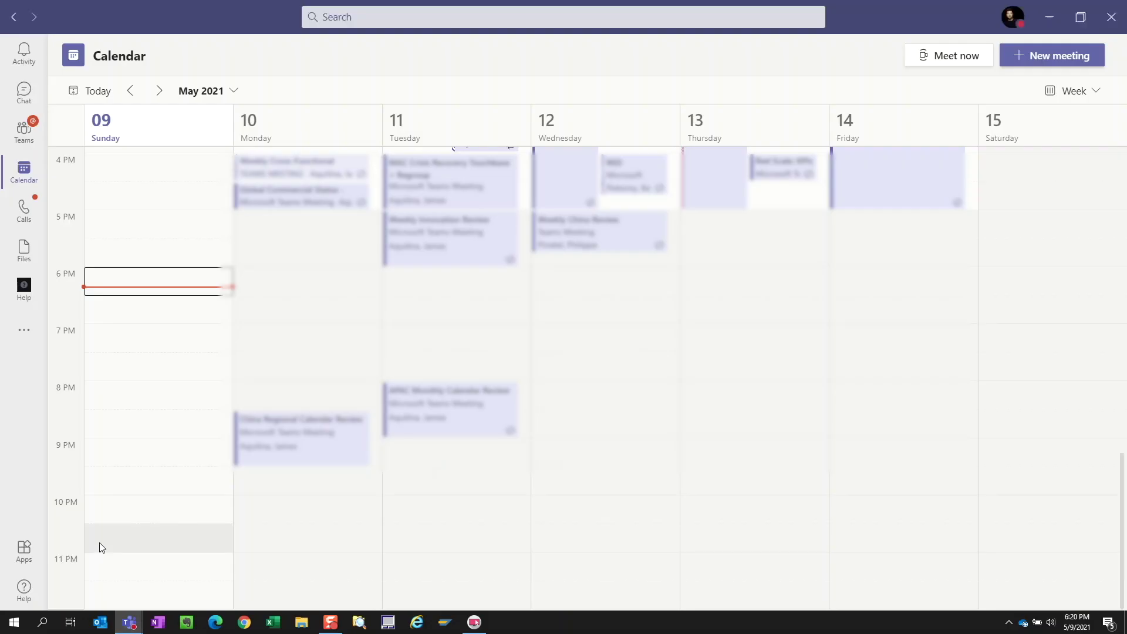
{"action": "left_click", "coordinate": [23, 130]}
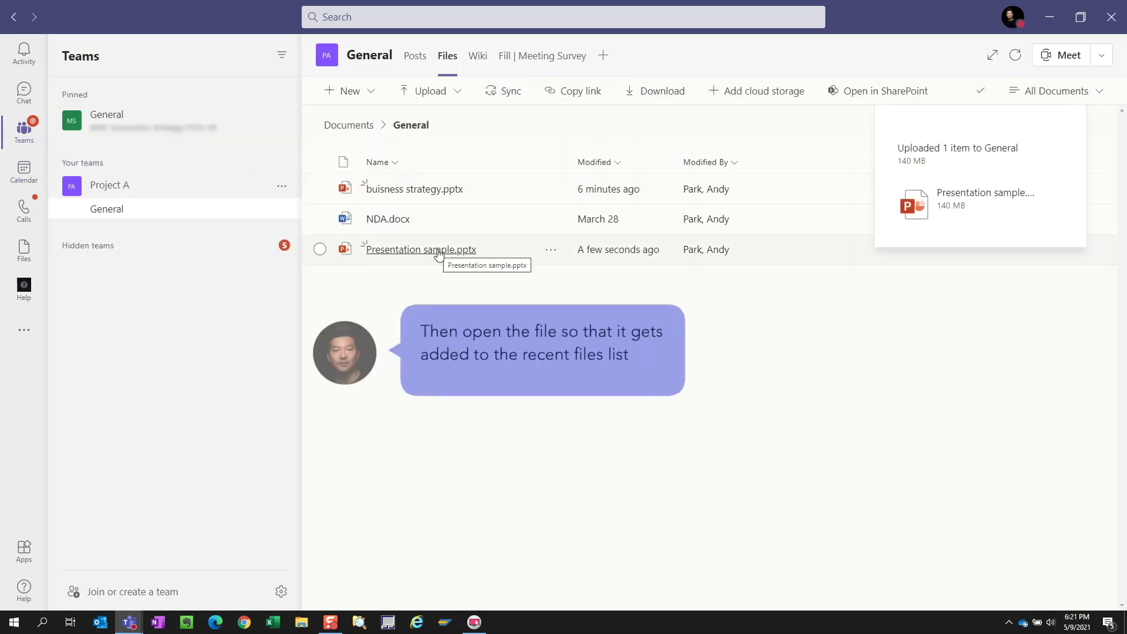
{"action": "left_click", "coordinate": [438, 250]}
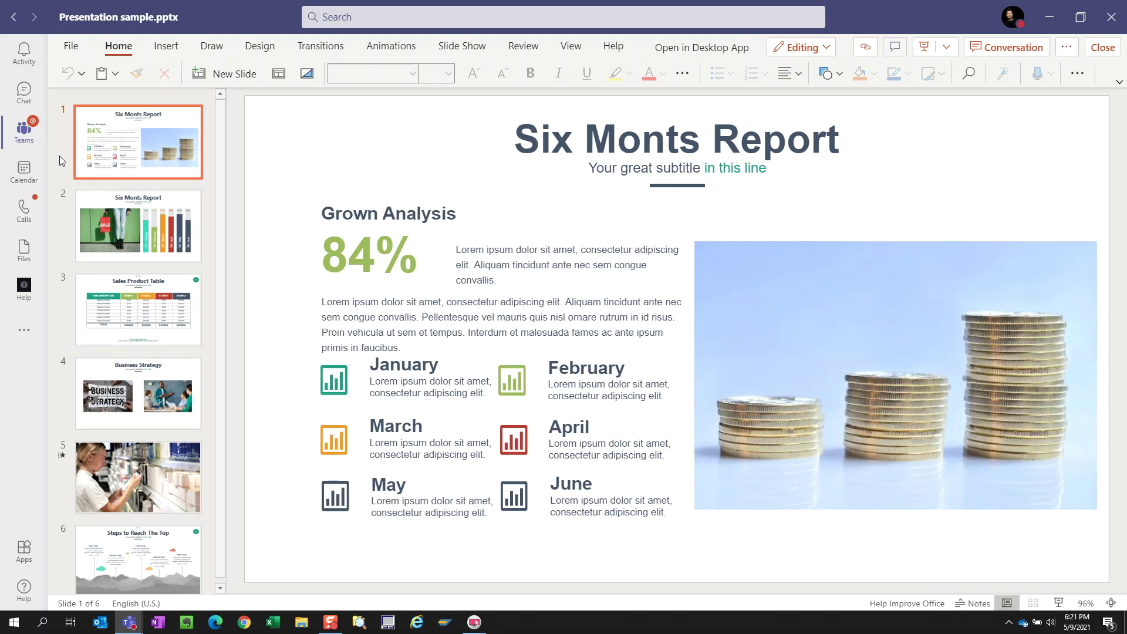
{"action": "left_click", "coordinate": [1101, 52]}
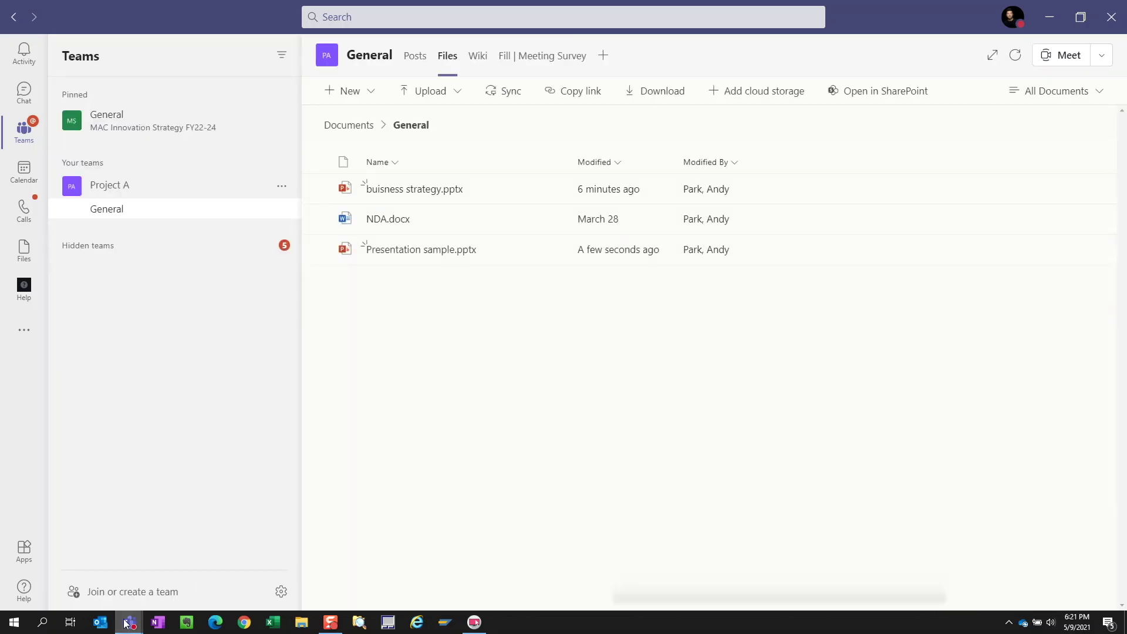
- Return to the meeting's sharing options and turn Include computer sound on and back off
{"action": "mouse_move", "coordinate": [129, 622]}
{"action": "left_click", "coordinate": [186, 541]}
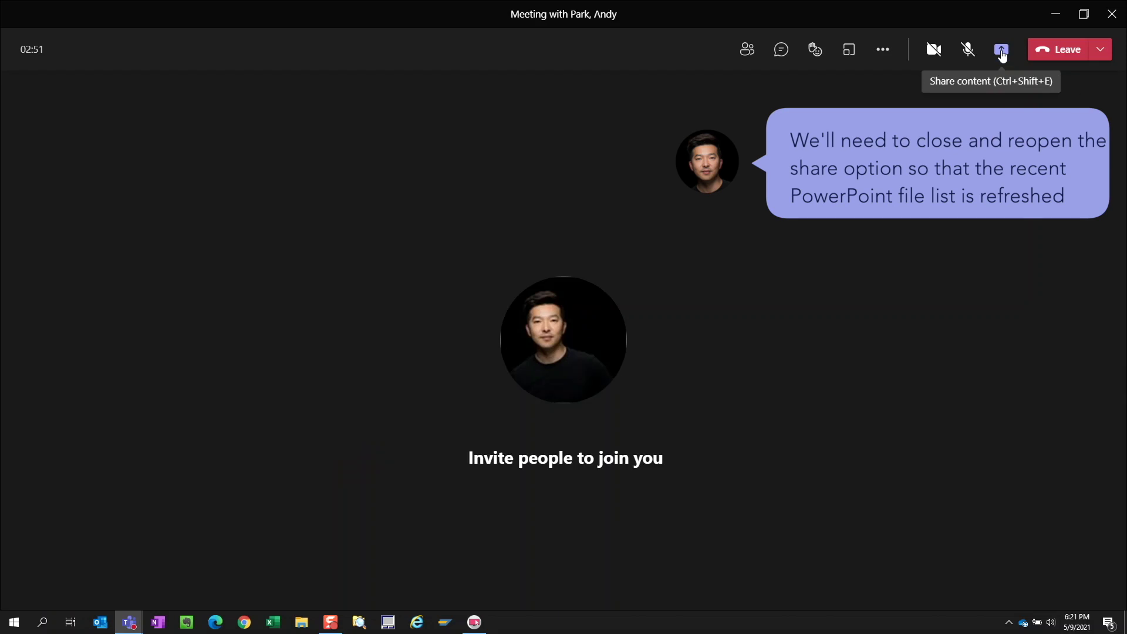
{"action": "left_click", "coordinate": [1001, 50]}
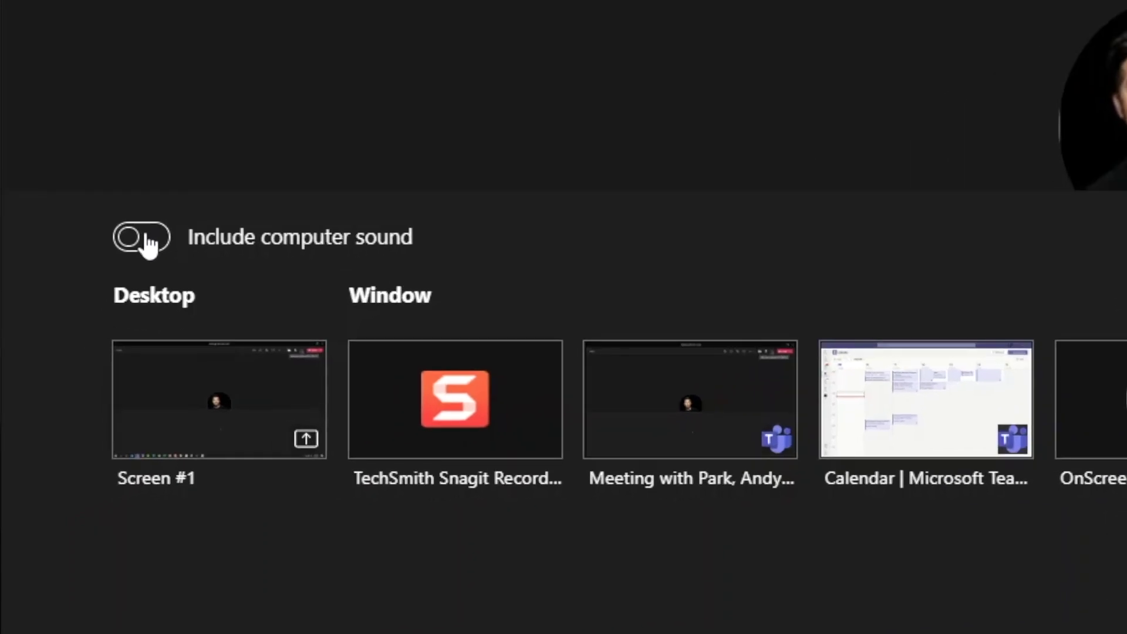
{"action": "left_click", "coordinate": [147, 241]}
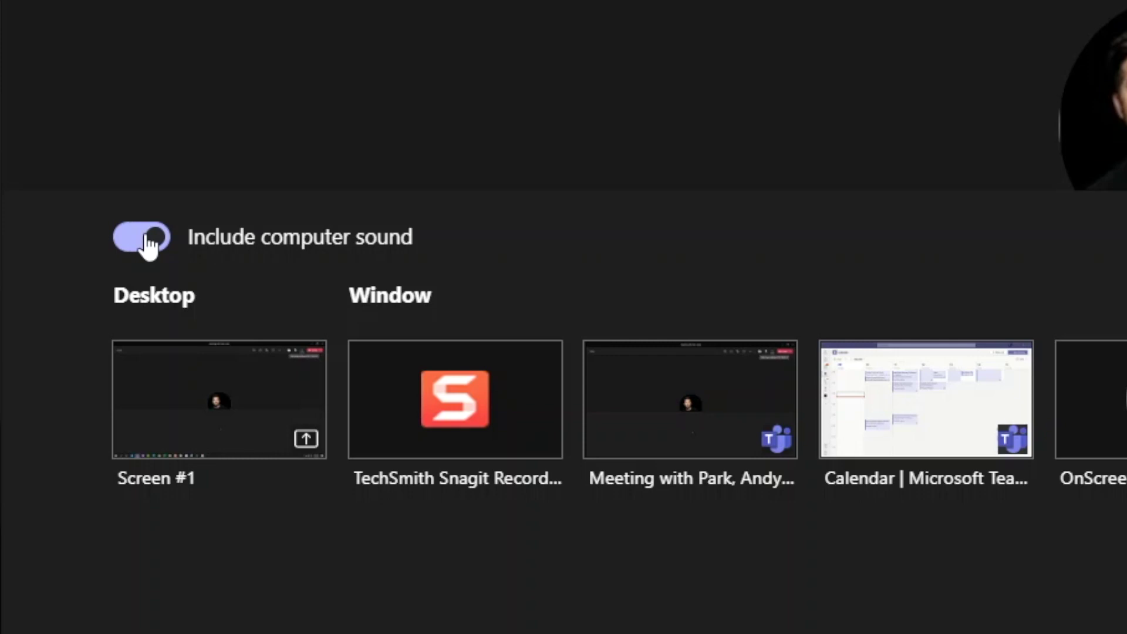
{"action": "left_click", "coordinate": [149, 241]}
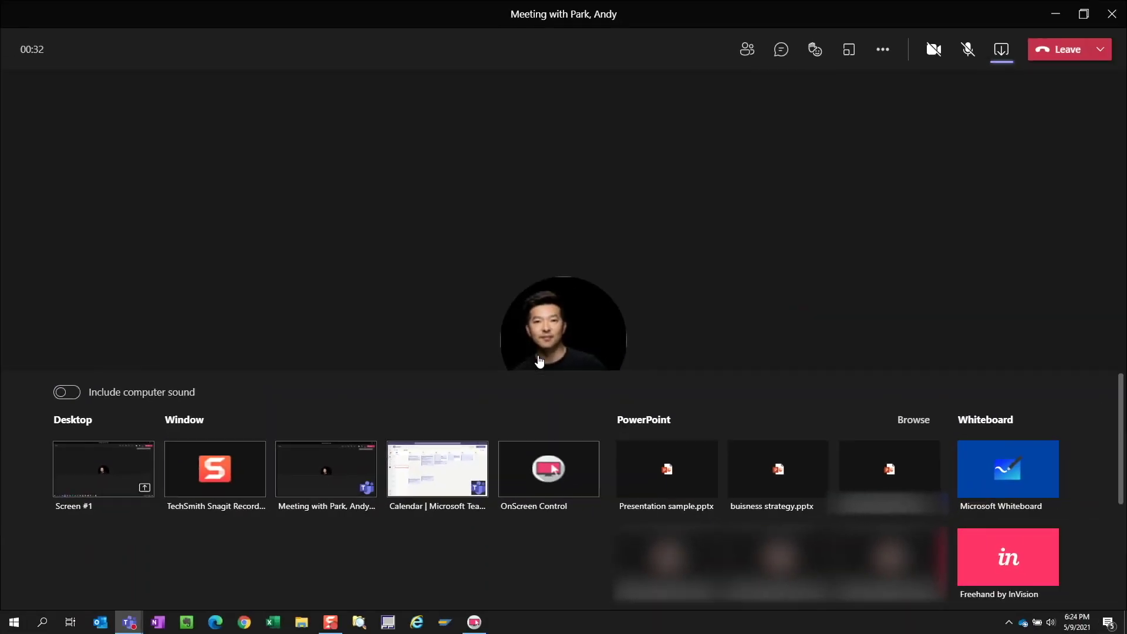
- Present the six-slide Six Monts Report PowerPoint in the meeting, advancing to slide 3 and going back to slide 1
{"action": "left_click", "coordinate": [765, 469]}
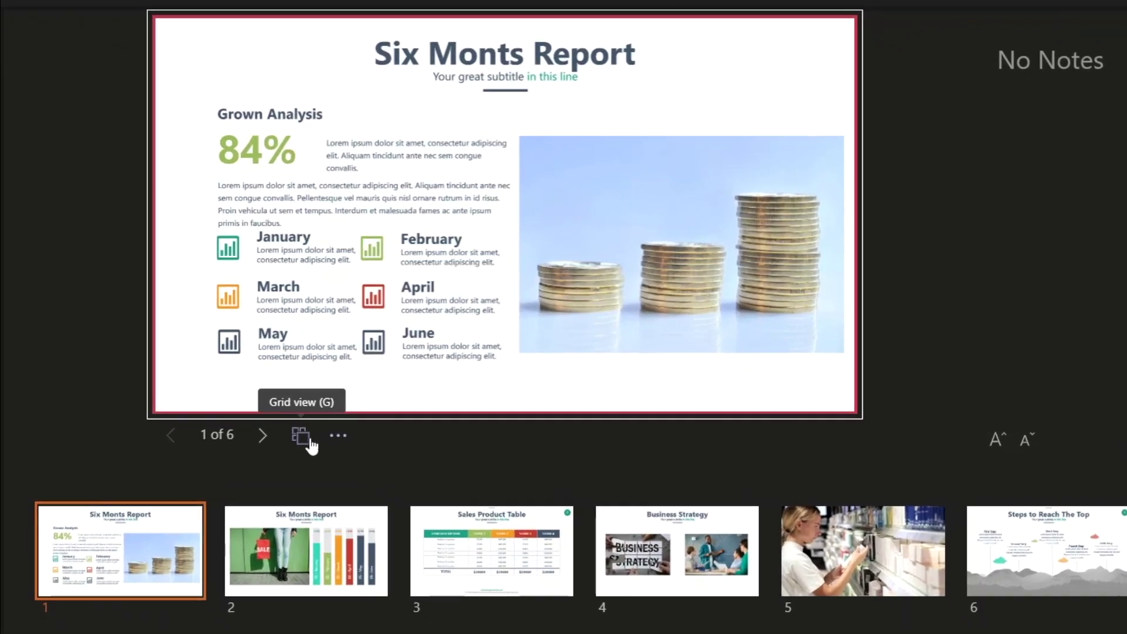
{"action": "left_click", "coordinate": [262, 435]}
{"action": "left_click", "coordinate": [263, 435]}
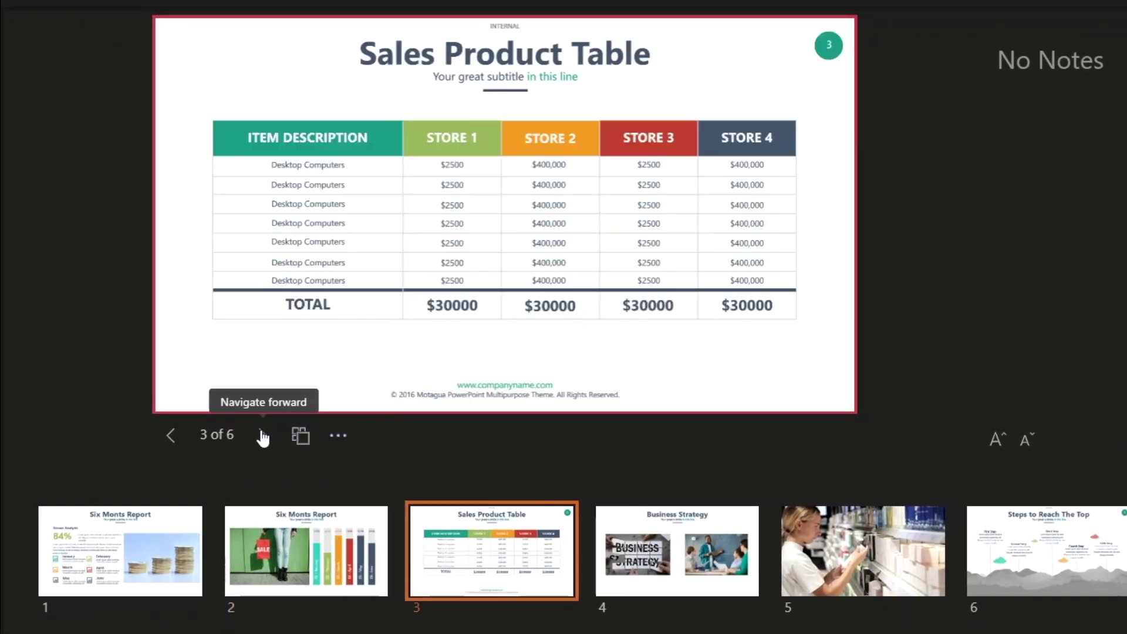
{"action": "left_click", "coordinate": [171, 436]}
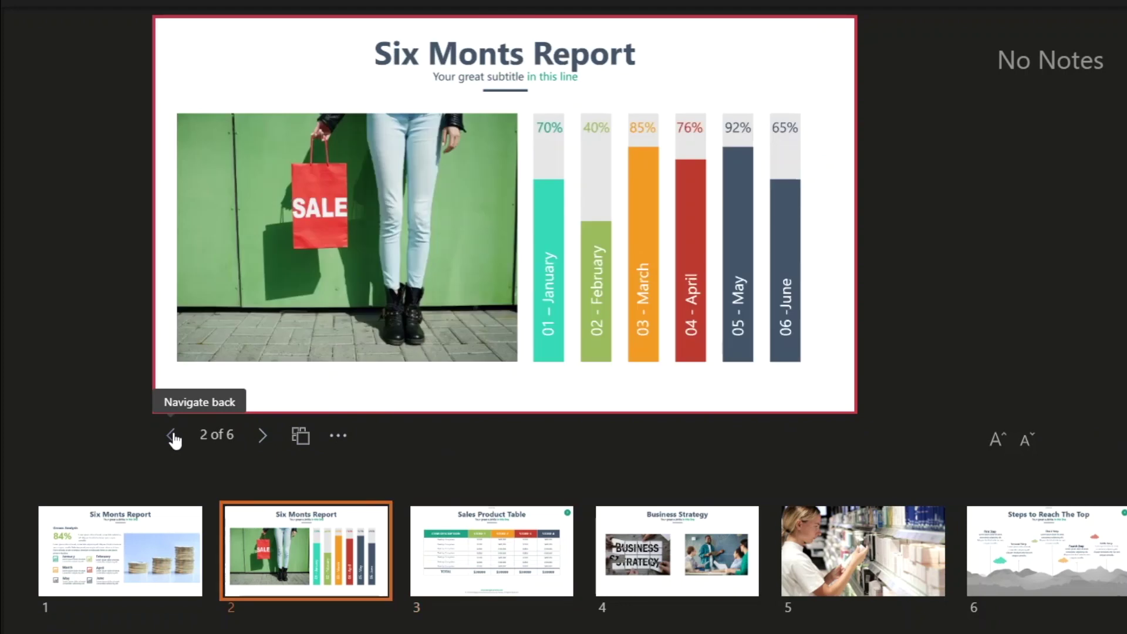
{"action": "left_click", "coordinate": [172, 435]}
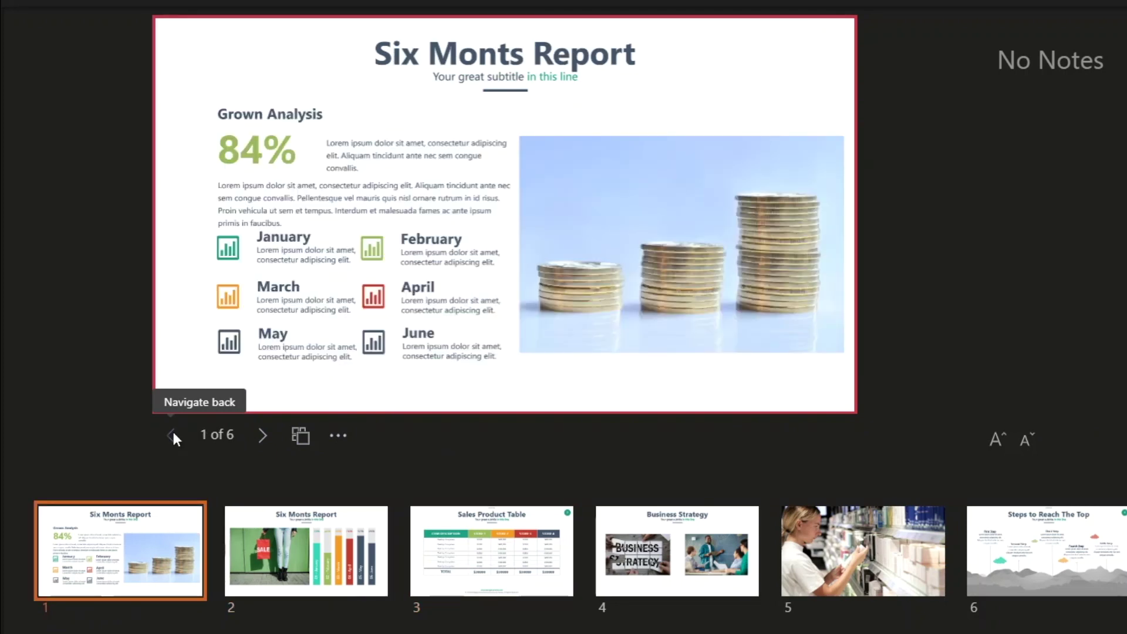
- Show all slides of the shared presentation in grid view and return to the presenter view, twice
{"action": "left_click", "coordinate": [300, 436]}
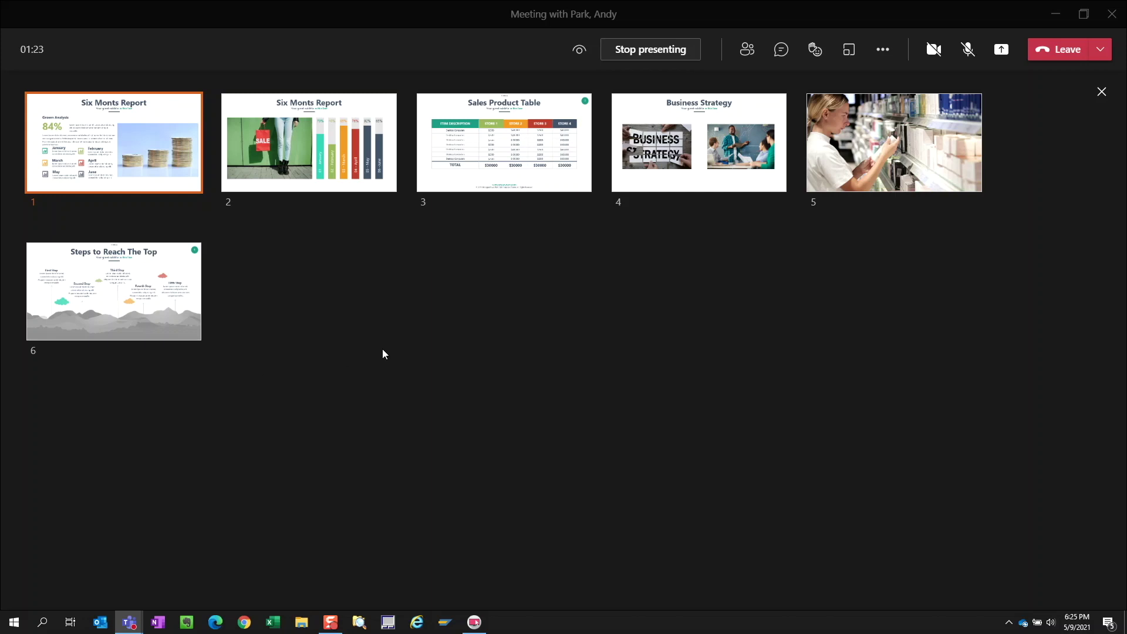
{"action": "left_click", "coordinate": [1100, 92]}
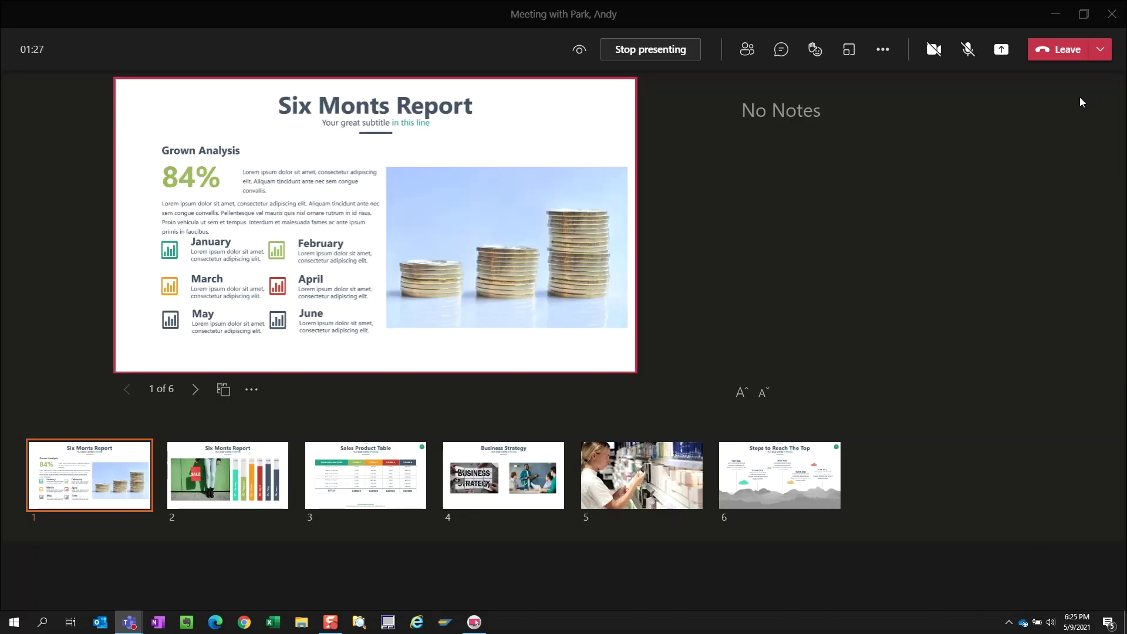
{"action": "key", "text": "g"}
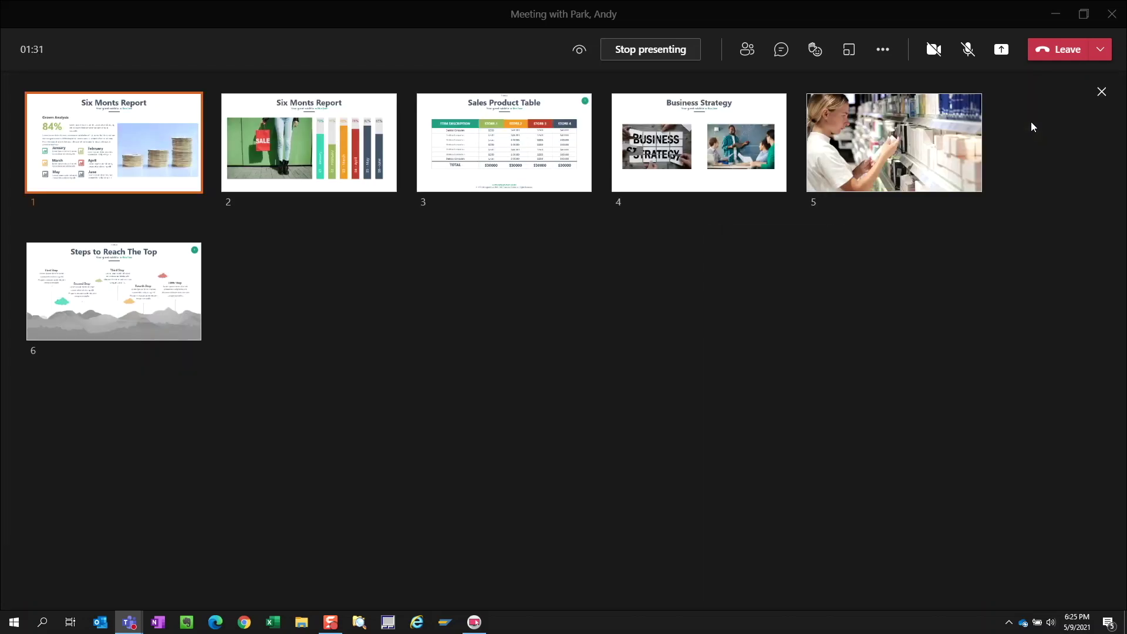
{"action": "key", "text": "Escape"}
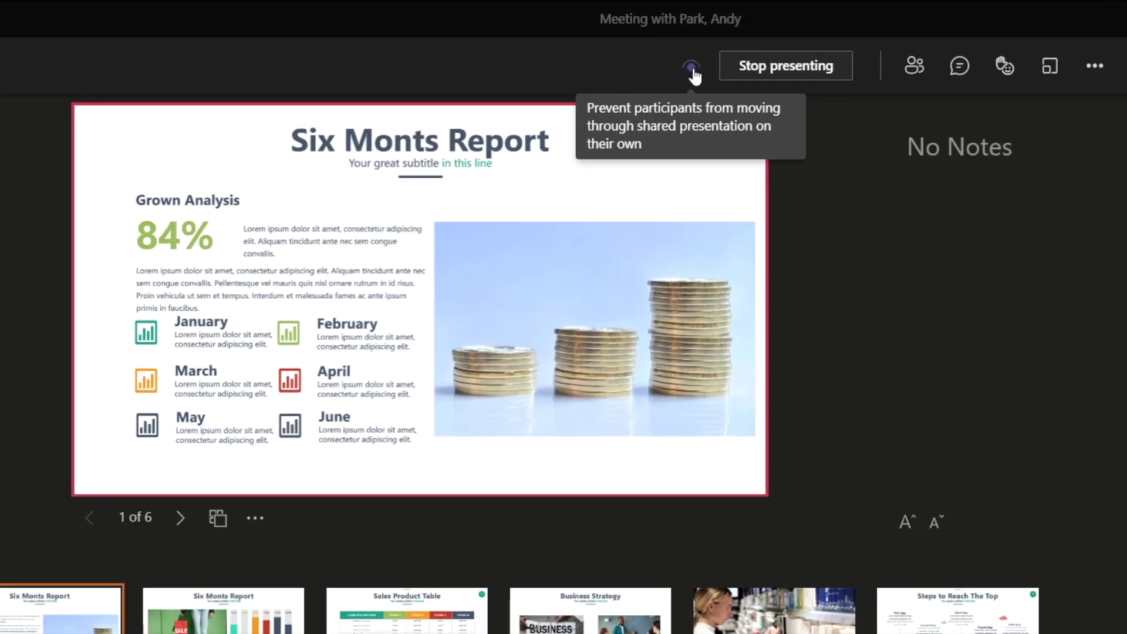
- Prevent participants from moving through the shared presentation on their own, and hide and restore the presenter view
{"action": "left_click", "coordinate": [749, 77]}
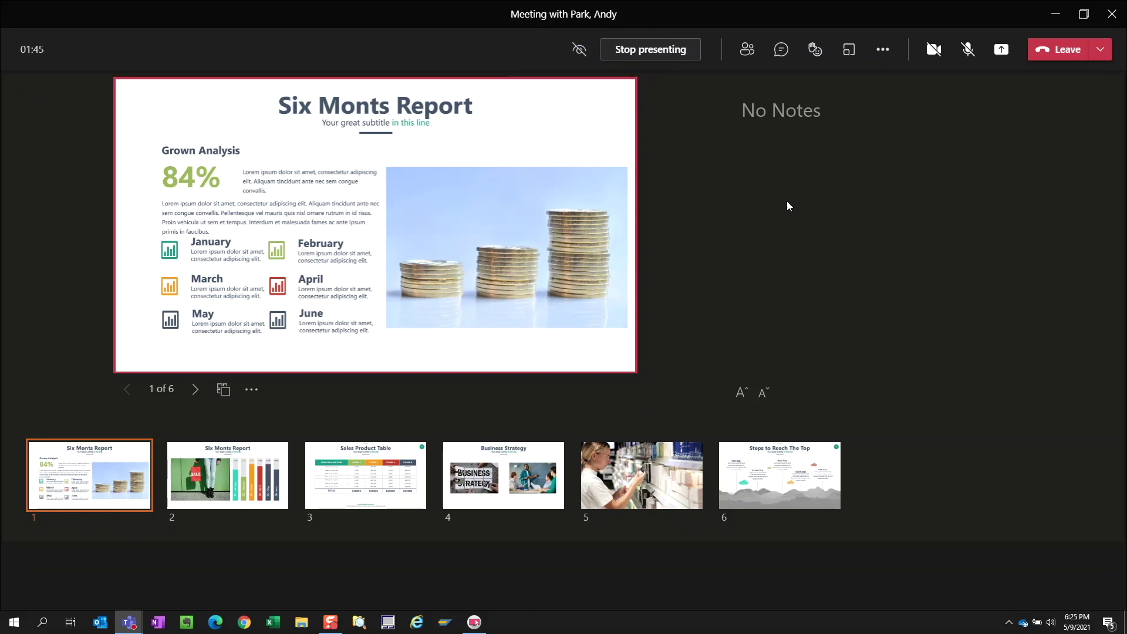
{"action": "left_click", "coordinate": [252, 390]}
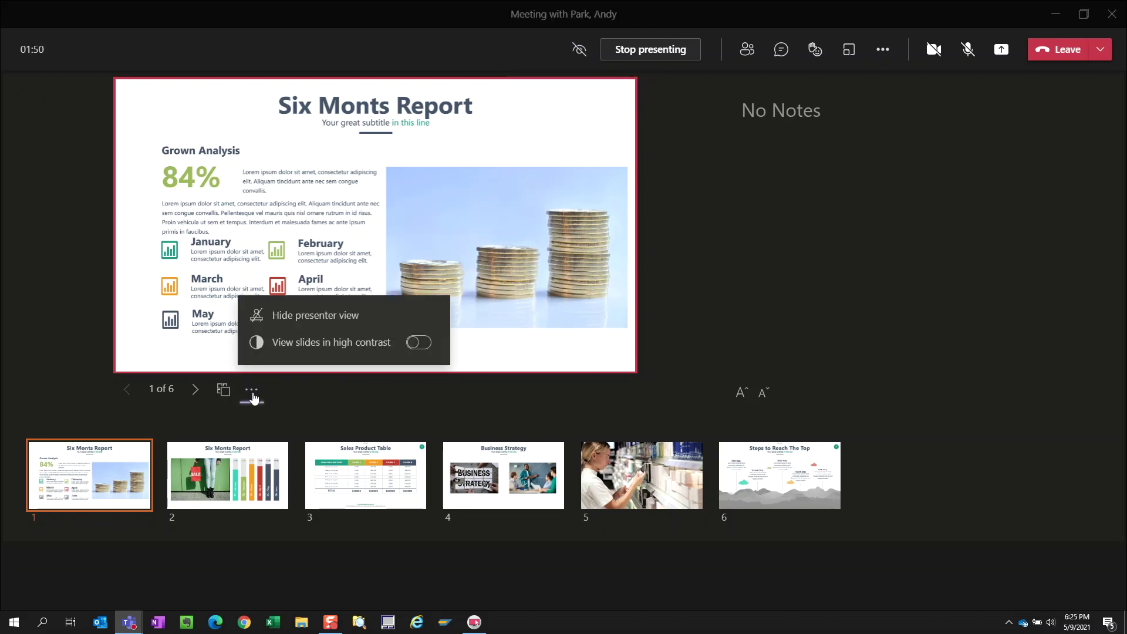
{"action": "left_click", "coordinate": [320, 317]}
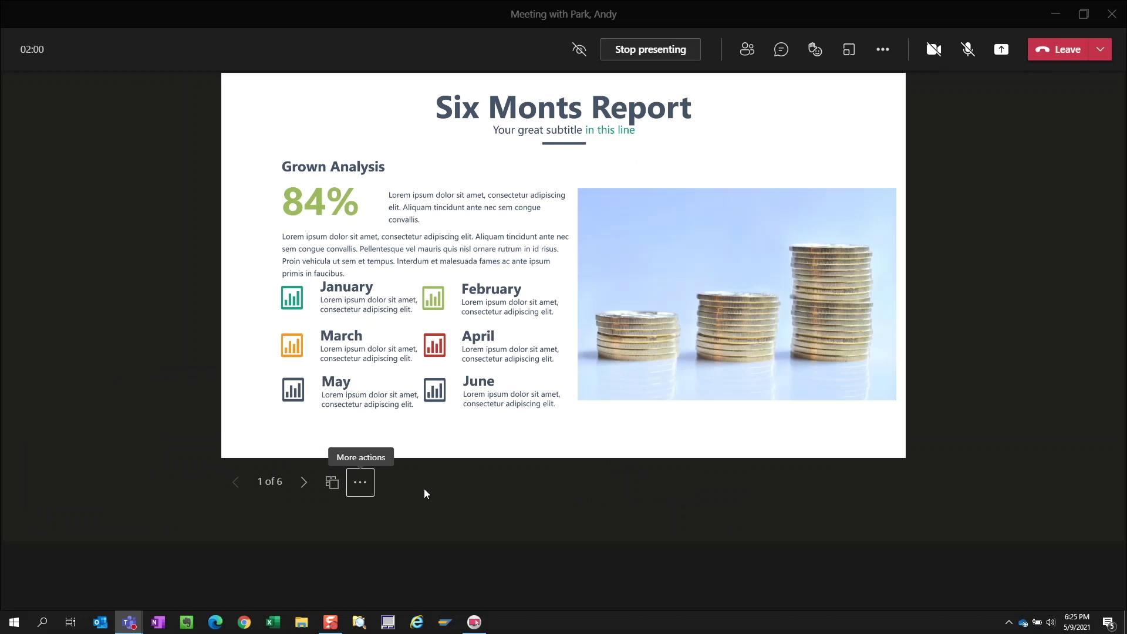
{"action": "left_click", "coordinate": [361, 482]}
{"action": "left_click", "coordinate": [398, 414]}
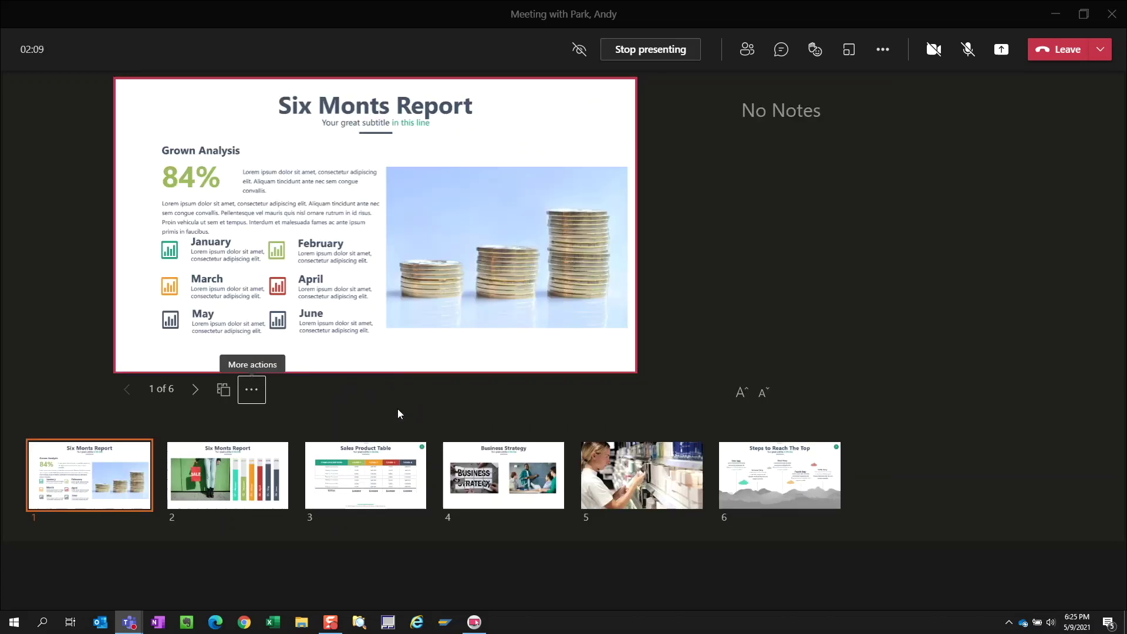
- Turn on the high contrast view of the slides and turn it back off
{"action": "left_click", "coordinate": [251, 392]}
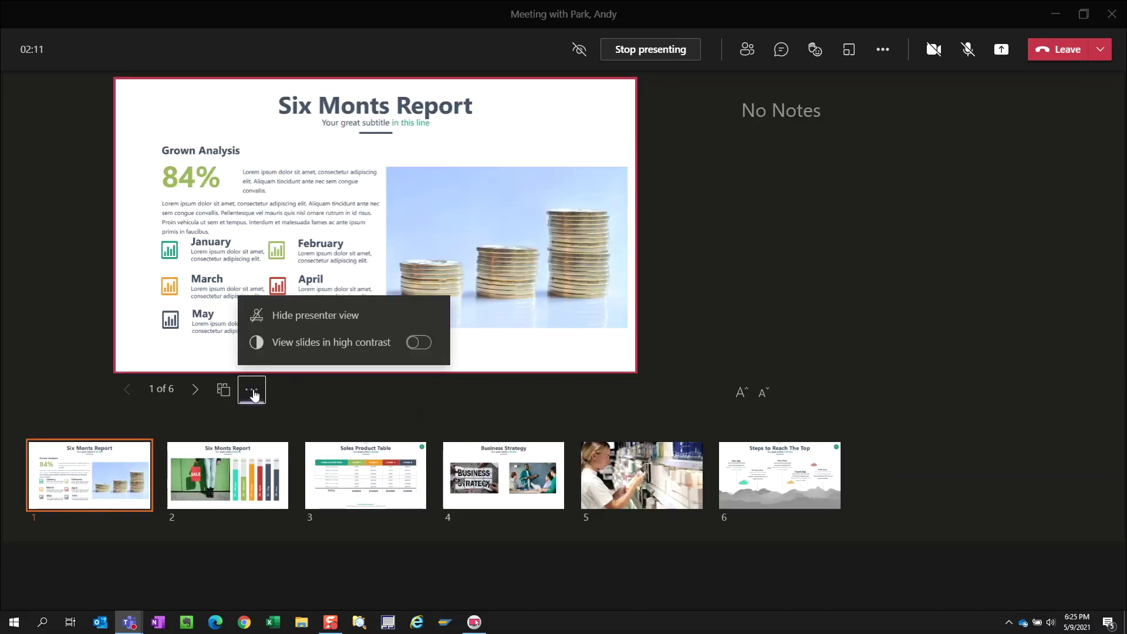
{"action": "left_click", "coordinate": [418, 343]}
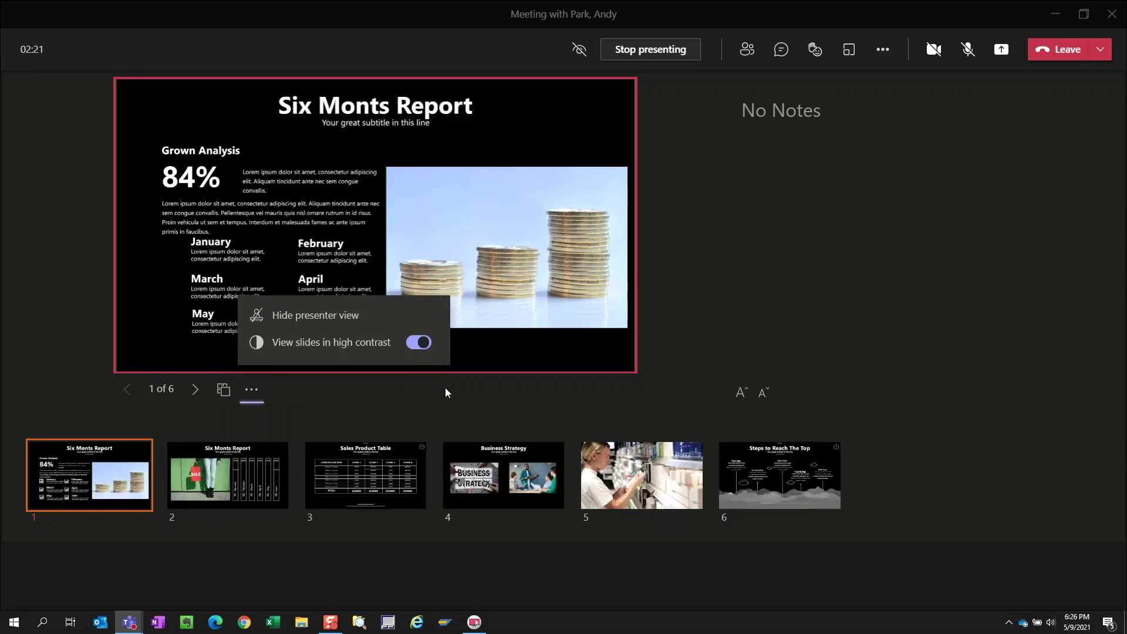
{"action": "left_click", "coordinate": [420, 346]}
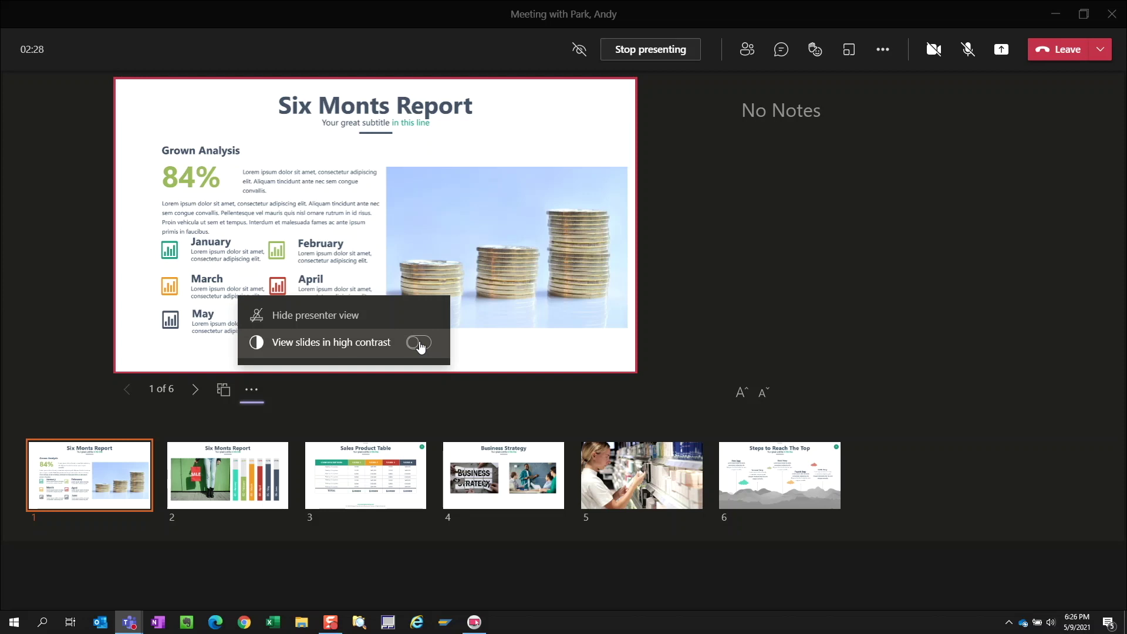
- Increase the font size of the presenter notes to the maximum and decrease it again
{"action": "left_click", "coordinate": [741, 392]}
{"action": "left_click", "coordinate": [742, 392]}
{"action": "left_click", "coordinate": [741, 393]}
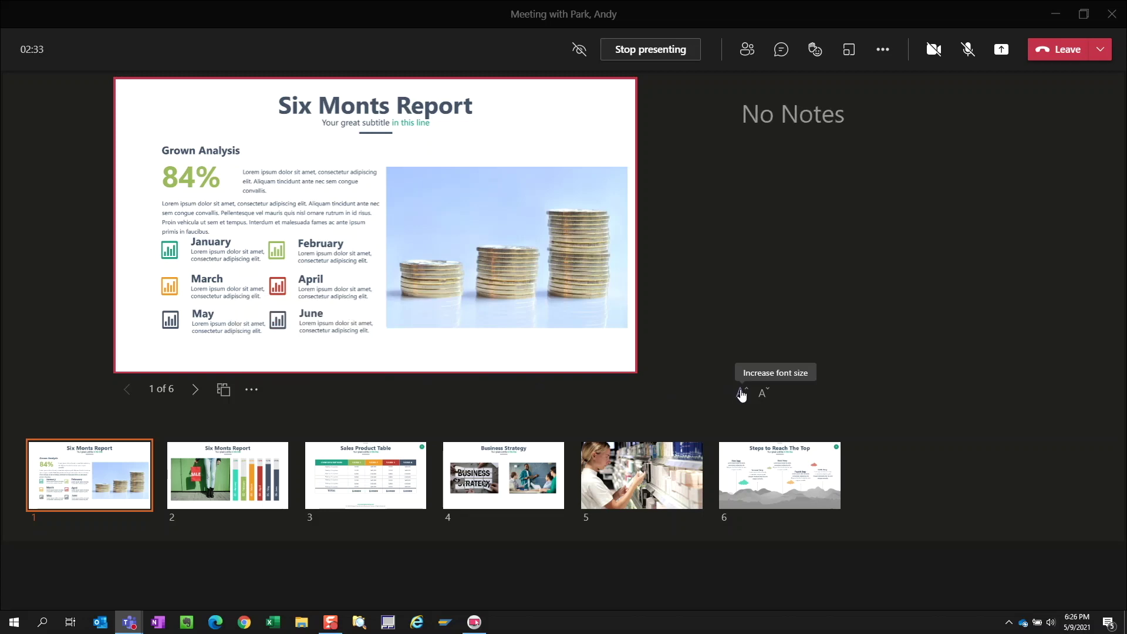
{"action": "left_click", "coordinate": [741, 392]}
{"action": "left_click", "coordinate": [741, 393]}
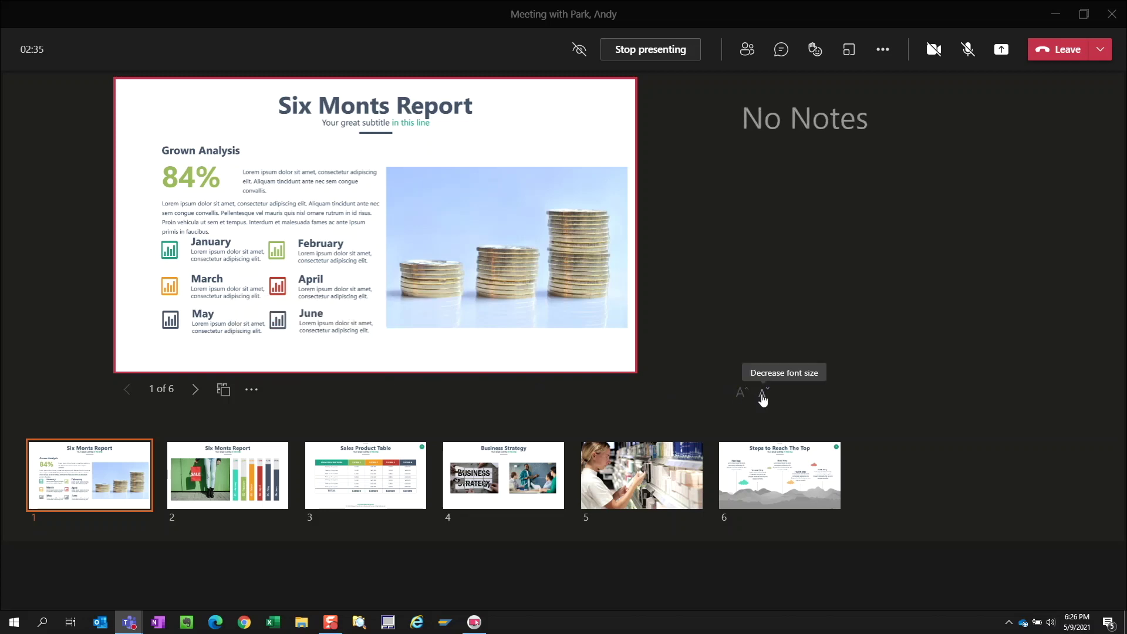
{"action": "left_click", "coordinate": [762, 395]}
{"action": "left_click", "coordinate": [761, 394]}
{"action": "left_click", "coordinate": [762, 395]}
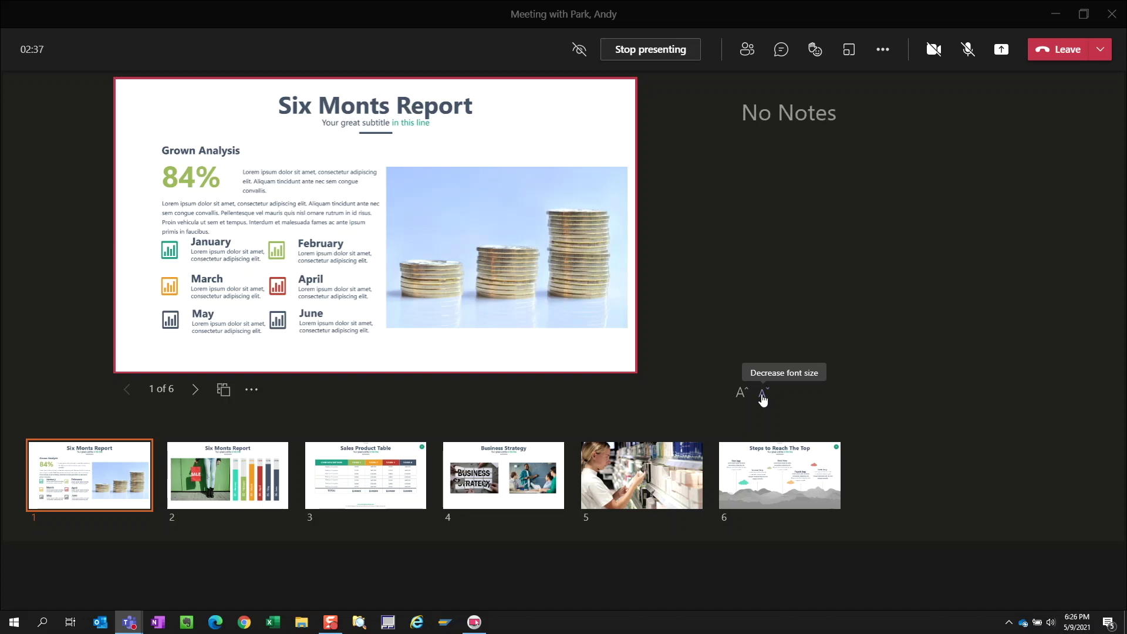
{"action": "left_click", "coordinate": [762, 395]}
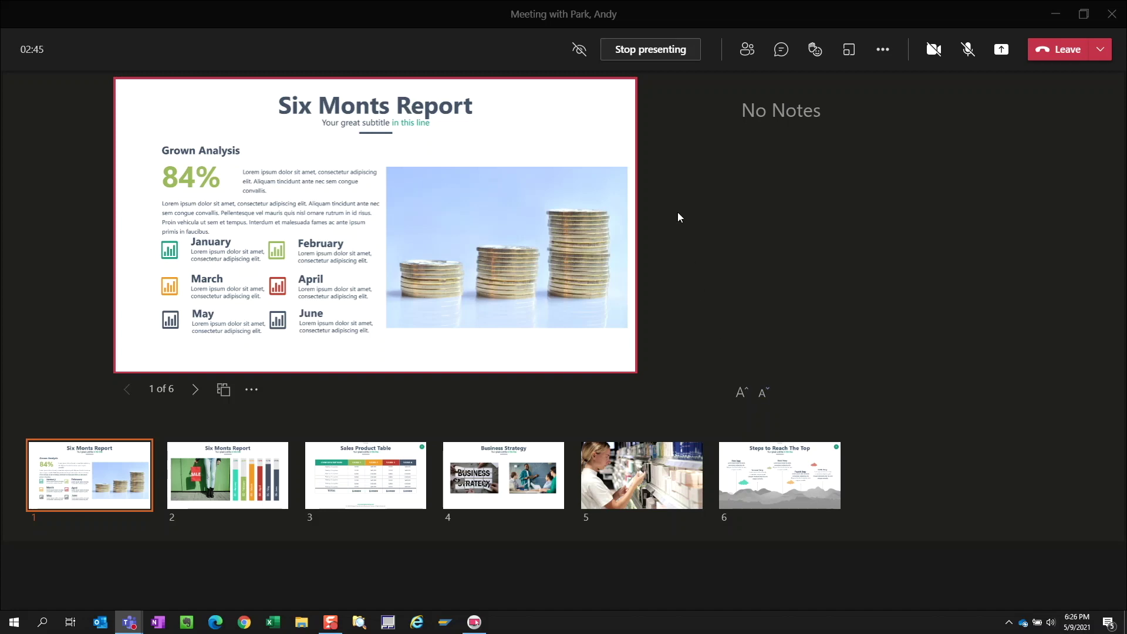
- Stop presenting the PowerPoint to everyone in the meeting
{"action": "left_click", "coordinate": [652, 50]}
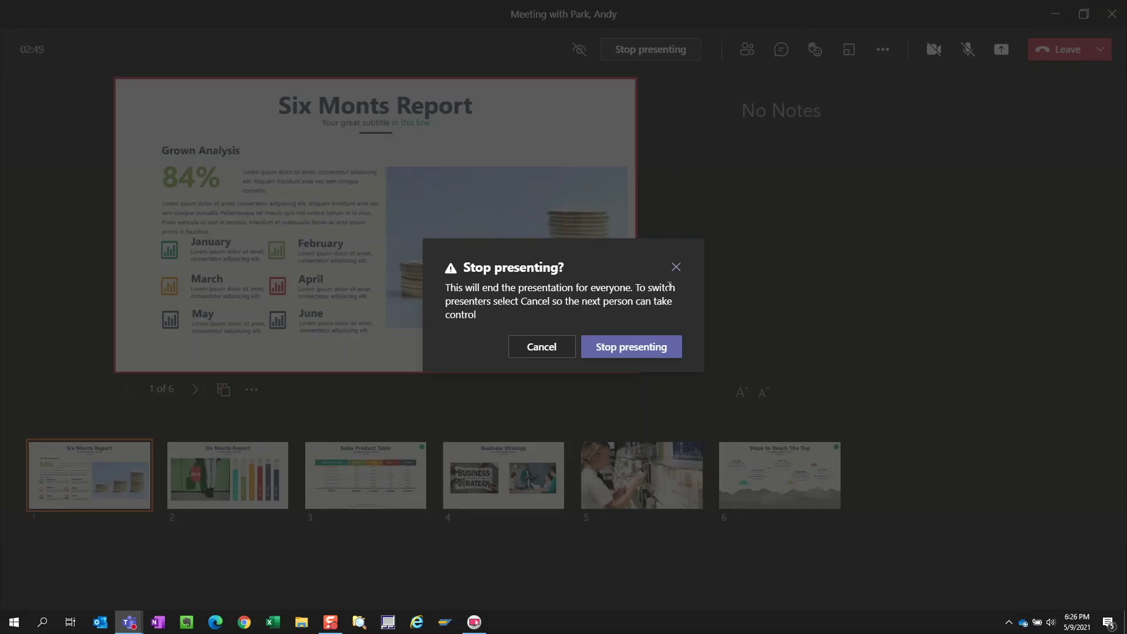
{"action": "left_click", "coordinate": [648, 345]}
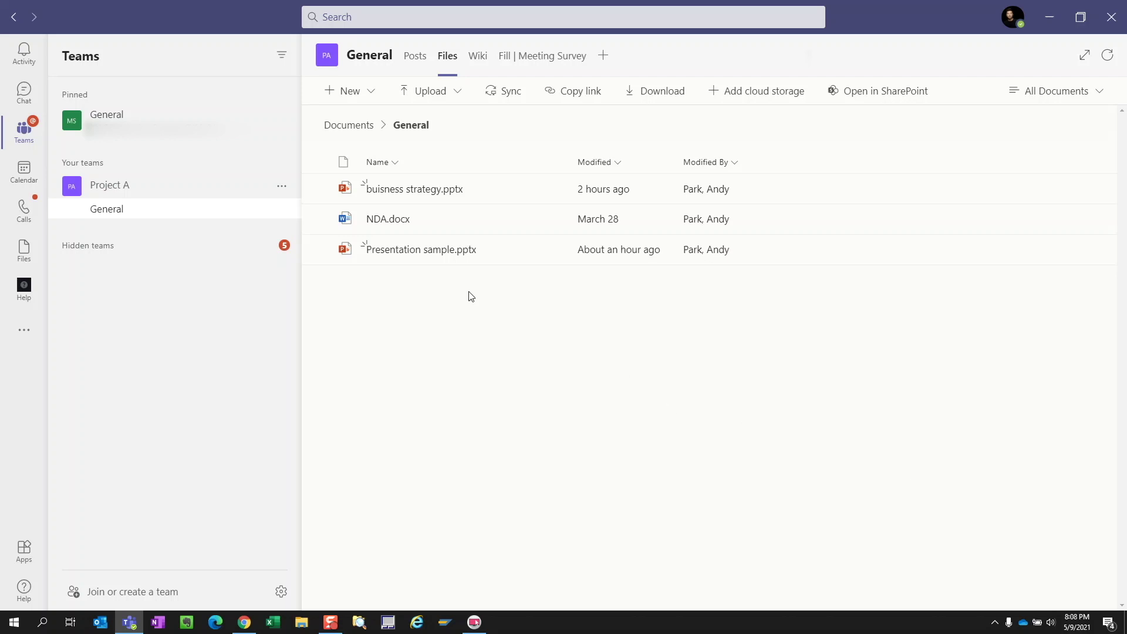
- Download buisness strategy.pptx from the channel's files and bring up the Downloads folder in File Explorer
{"action": "left_click", "coordinate": [320, 188]}
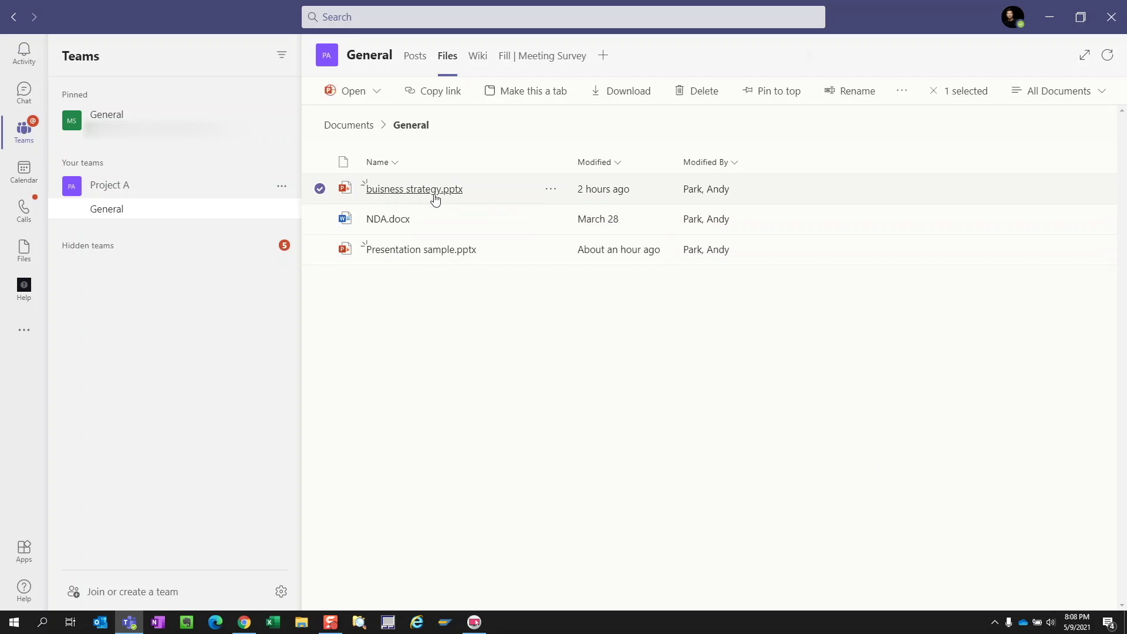
{"action": "left_click", "coordinate": [619, 94]}
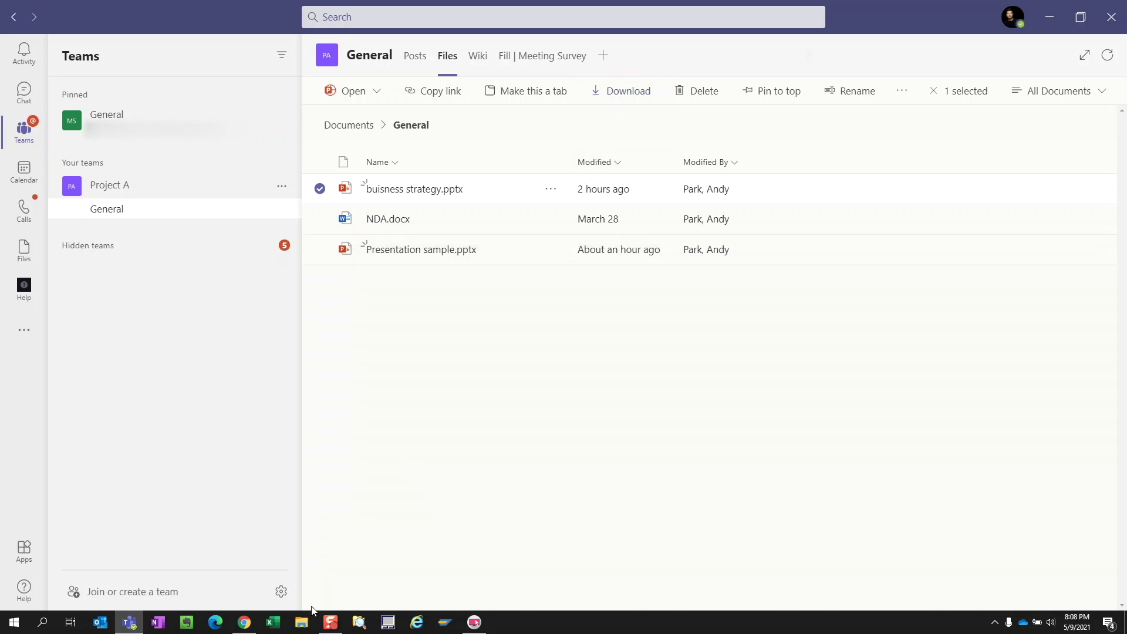
{"action": "left_click", "coordinate": [303, 623]}
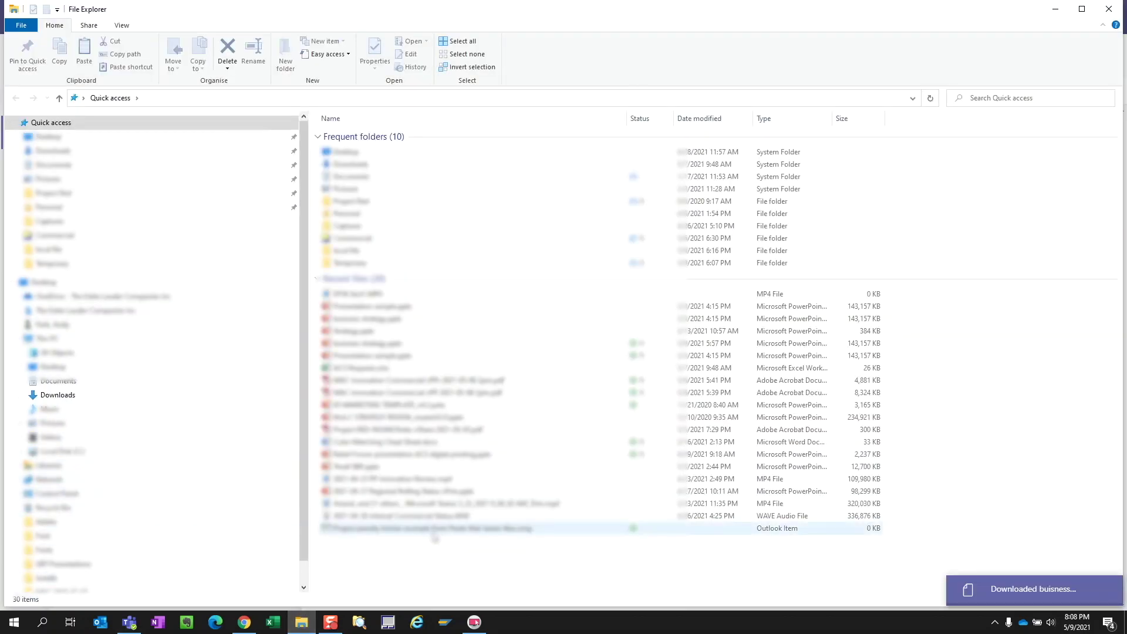
{"action": "left_click", "coordinate": [69, 396]}
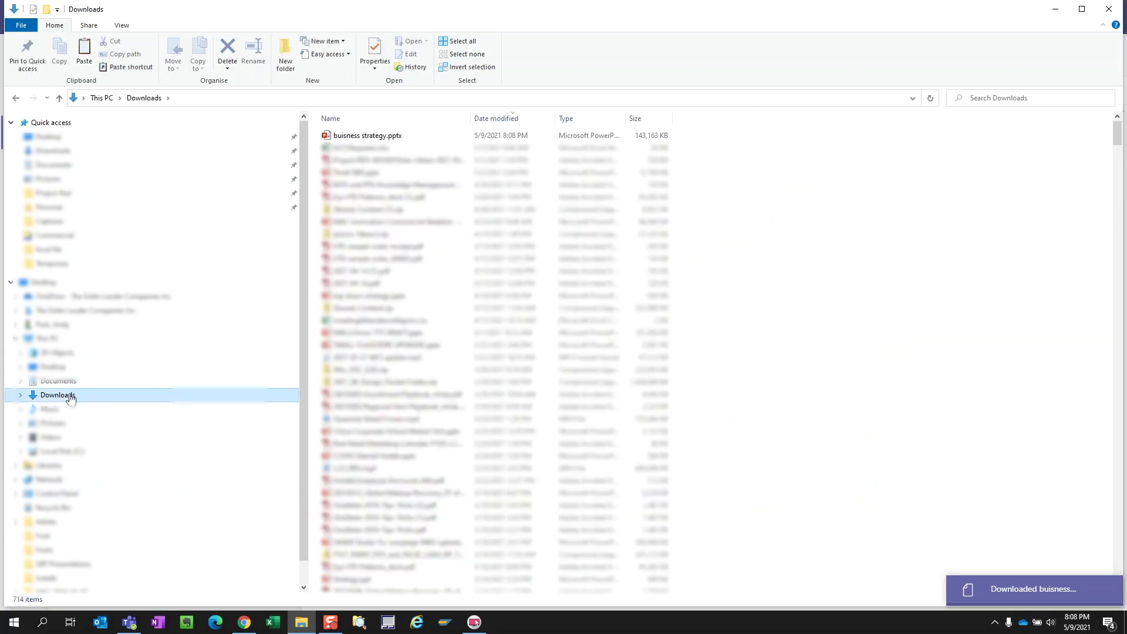
- Open the downloaded buisness strategy.pptx in PowerPoint, enable editing and maximize the window
{"action": "double_click", "coordinate": [408, 135]}
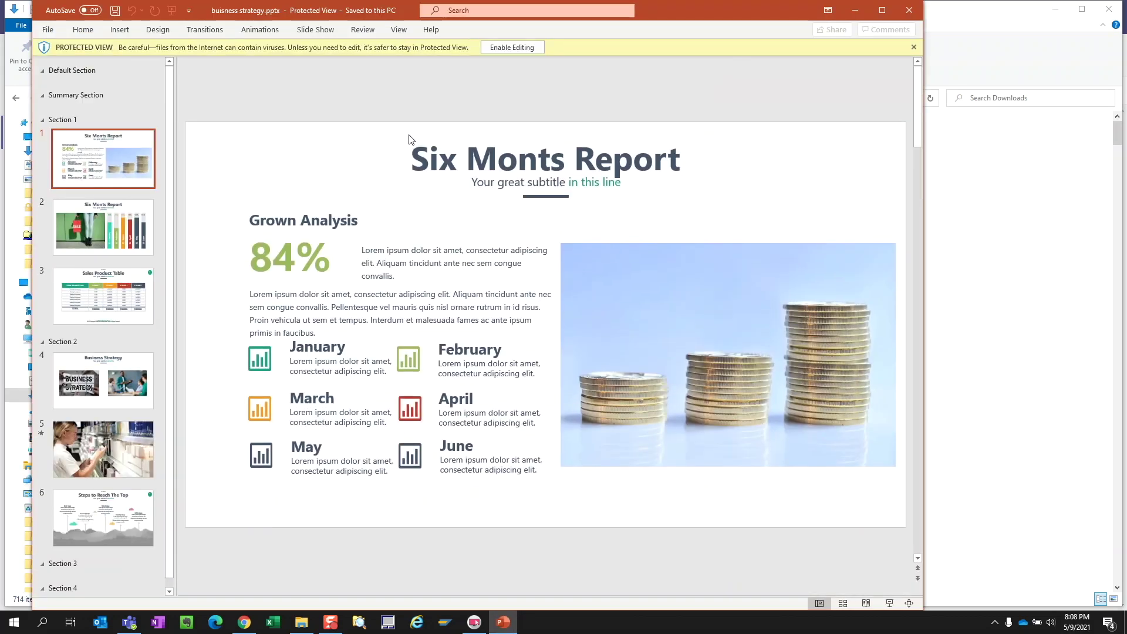
{"action": "left_click", "coordinate": [504, 50]}
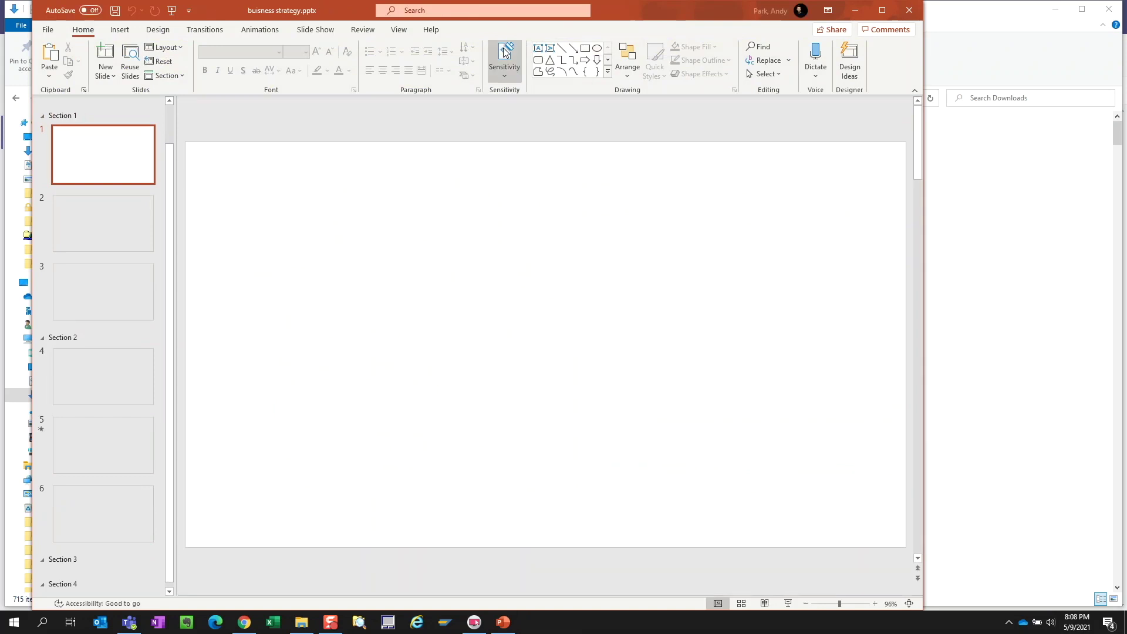
{"action": "left_click", "coordinate": [881, 10]}
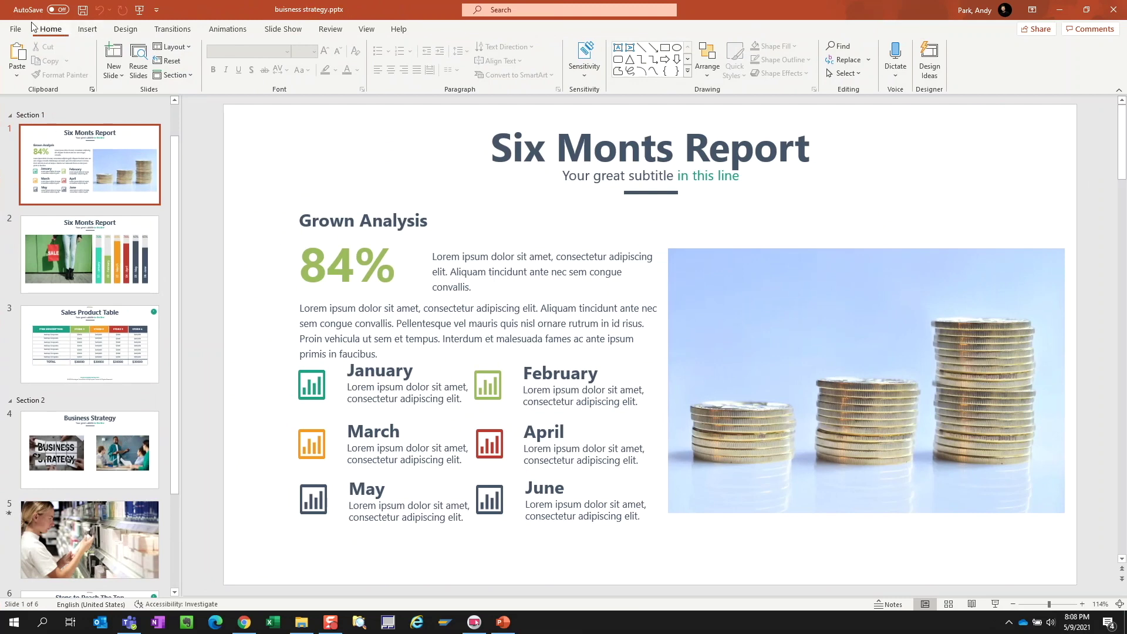
- Review the presentation's file information, including its properties and media options, and return to the slides
{"action": "left_click", "coordinate": [14, 28]}
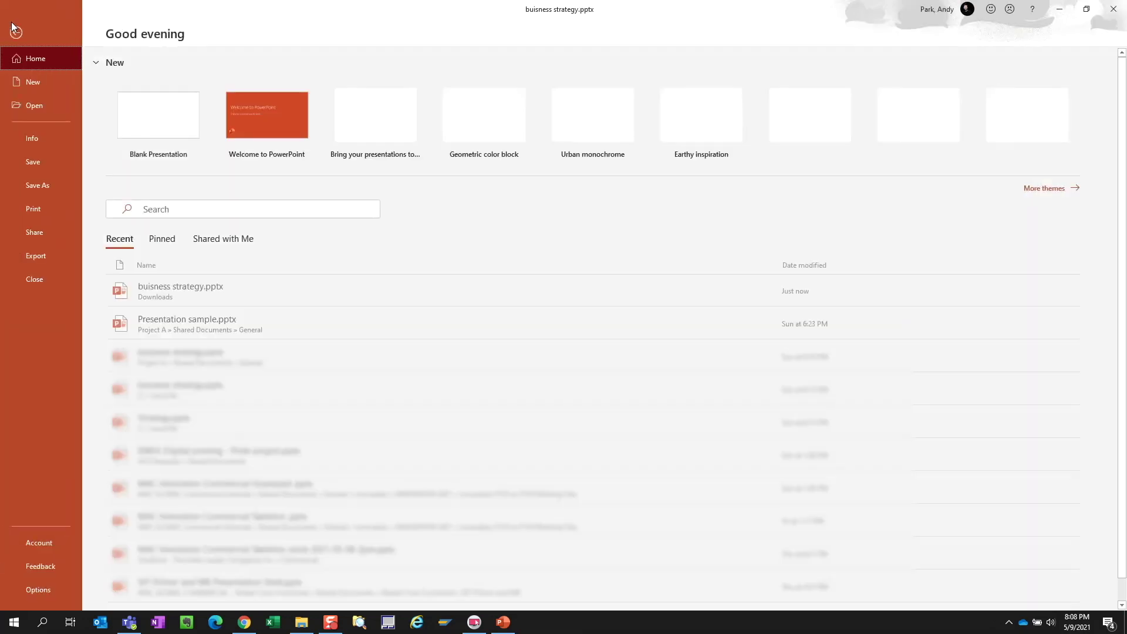
{"action": "left_click", "coordinate": [31, 138]}
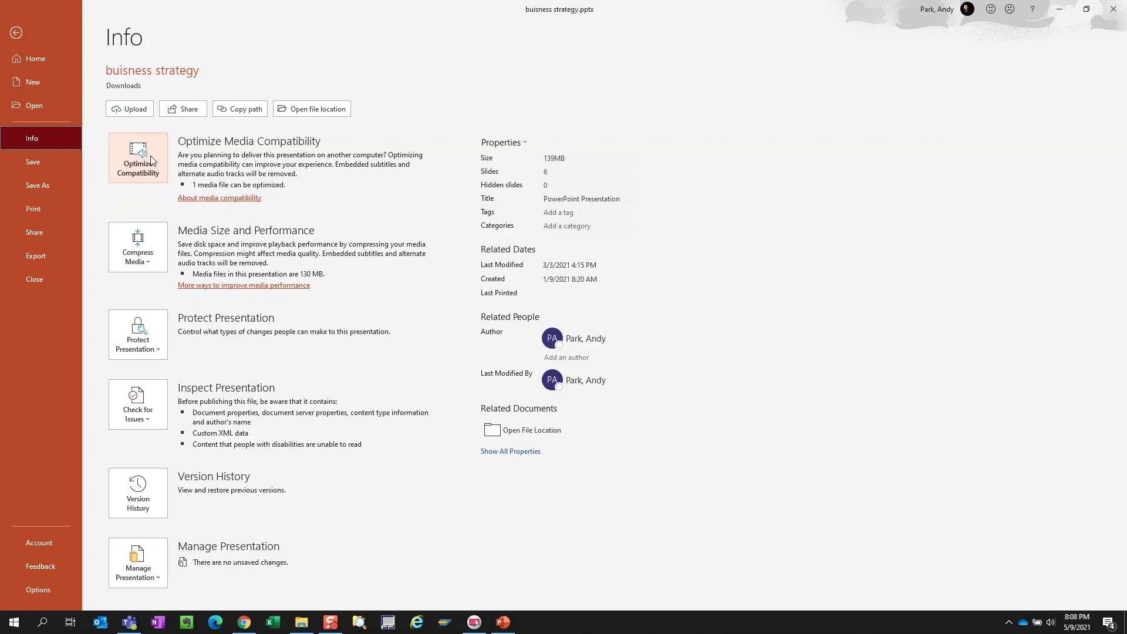
{"action": "left_click", "coordinate": [18, 33]}
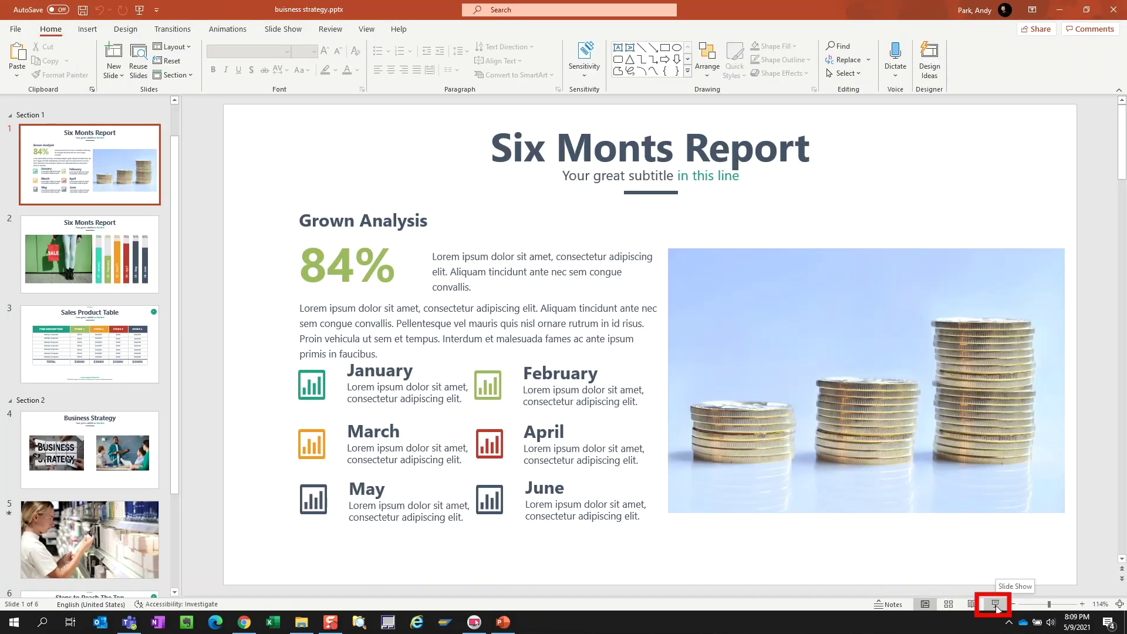
- Start the slide show of the presentation, switch to its editing window and return to the slide show window
{"action": "key", "text": "F5"}
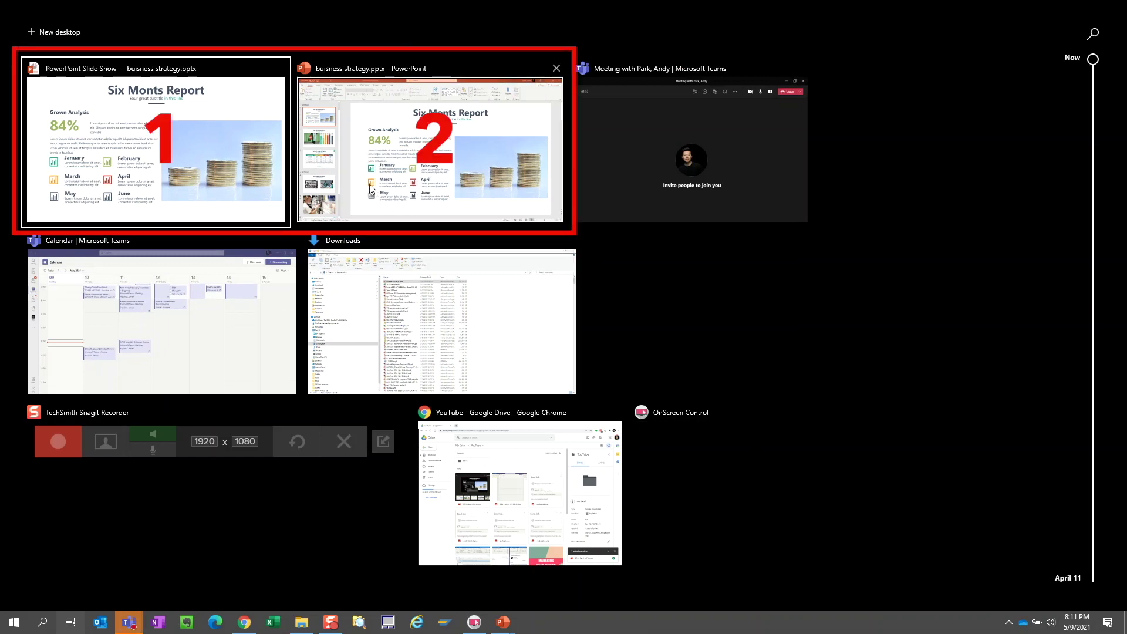
{"action": "left_click", "coordinate": [368, 184]}
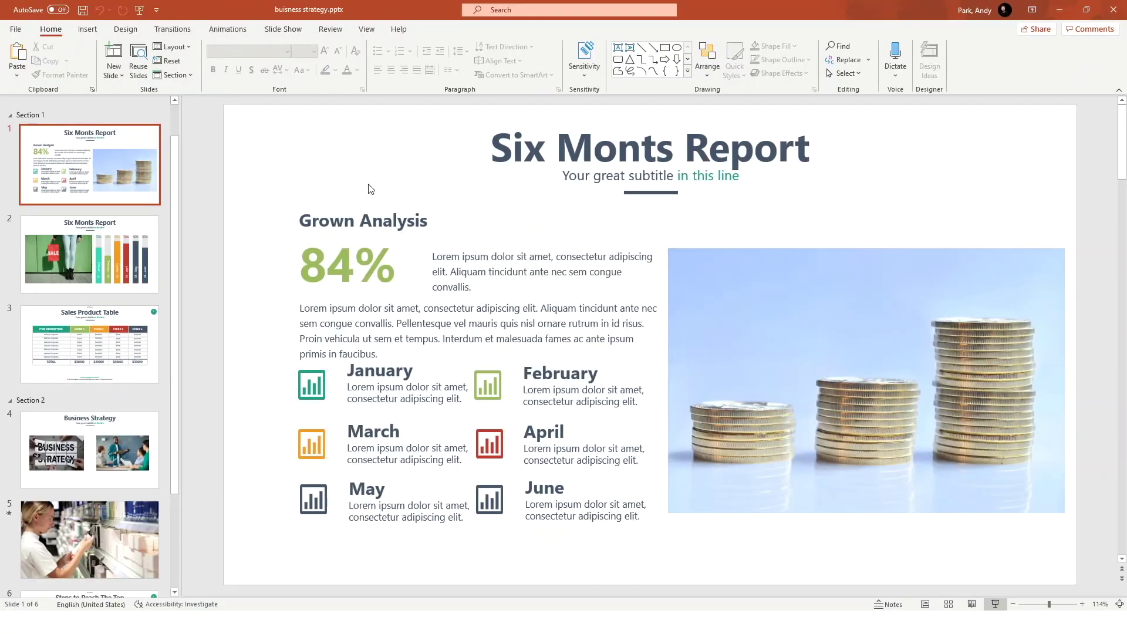
{"action": "key", "text": "super+Tab"}
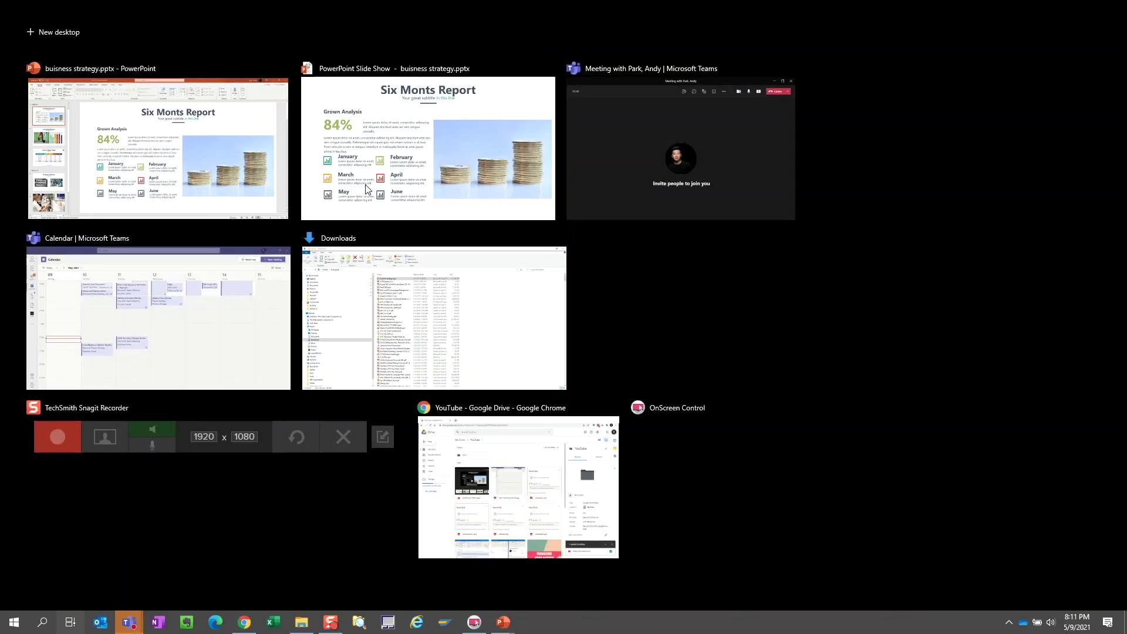
{"action": "left_click", "coordinate": [404, 179]}
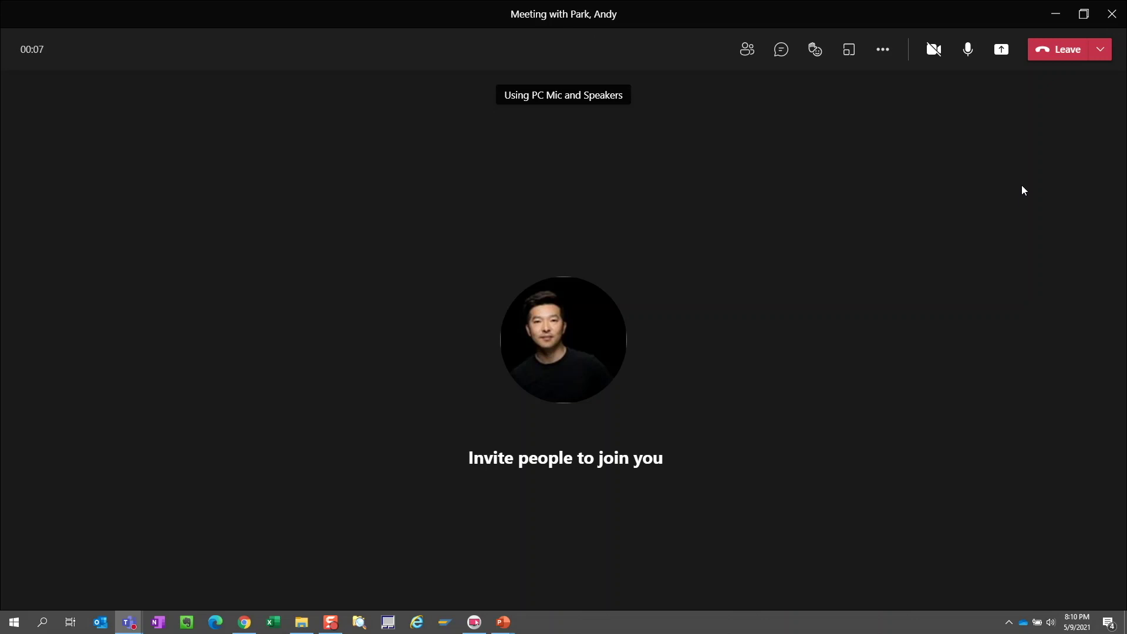
- Share the PowerPoint Slide Show window of the presentation in the Teams meeting
{"action": "left_click", "coordinate": [1000, 54]}
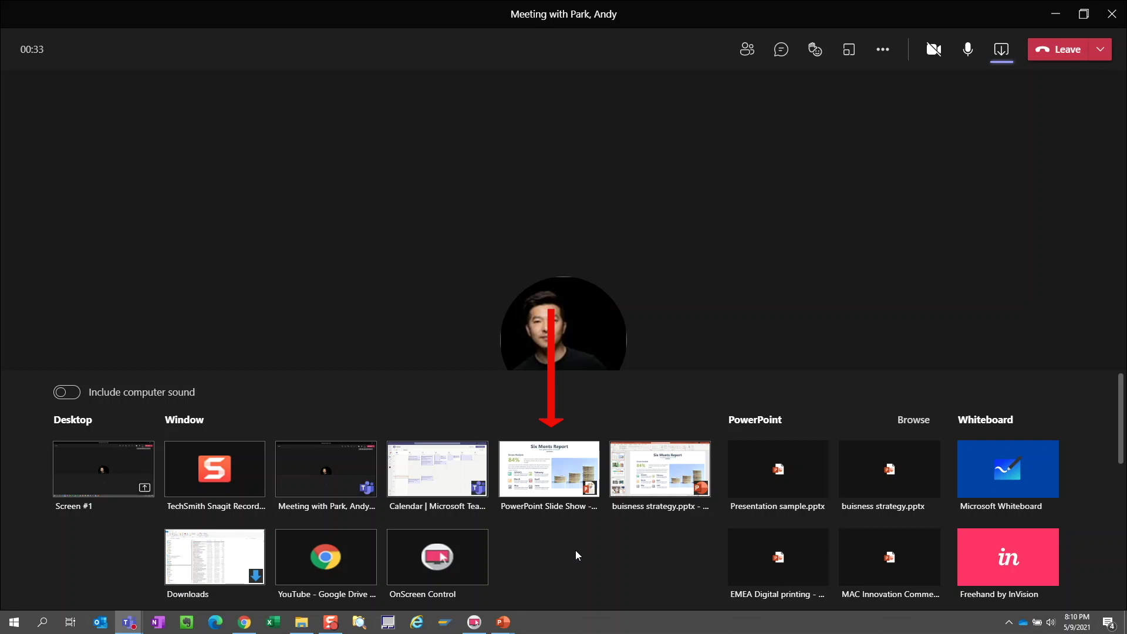
{"action": "left_click", "coordinate": [553, 473]}
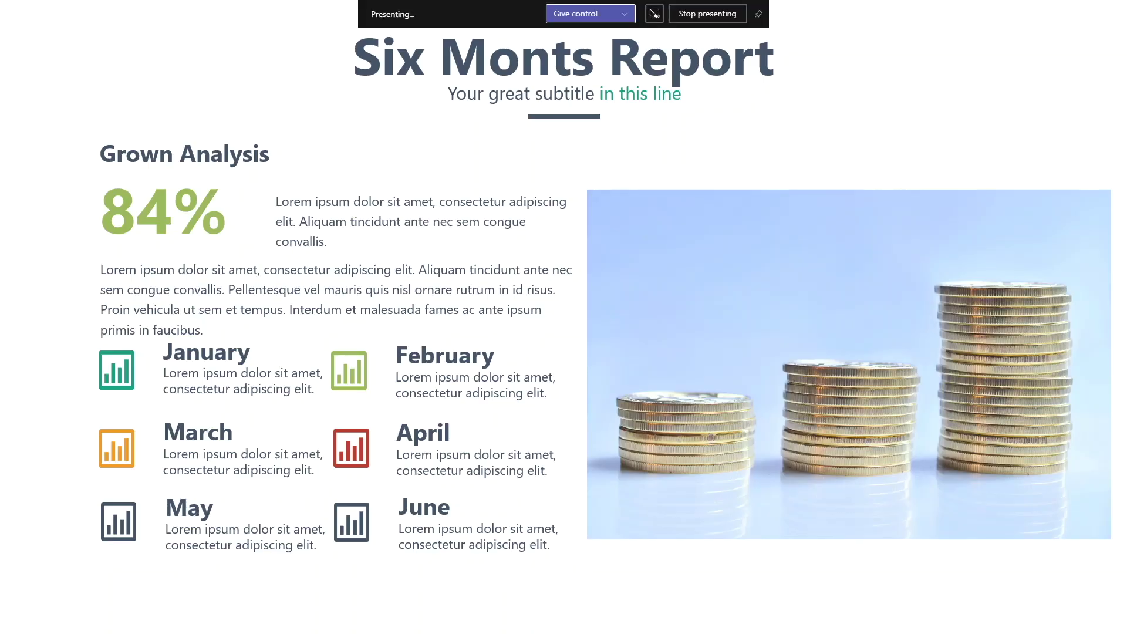